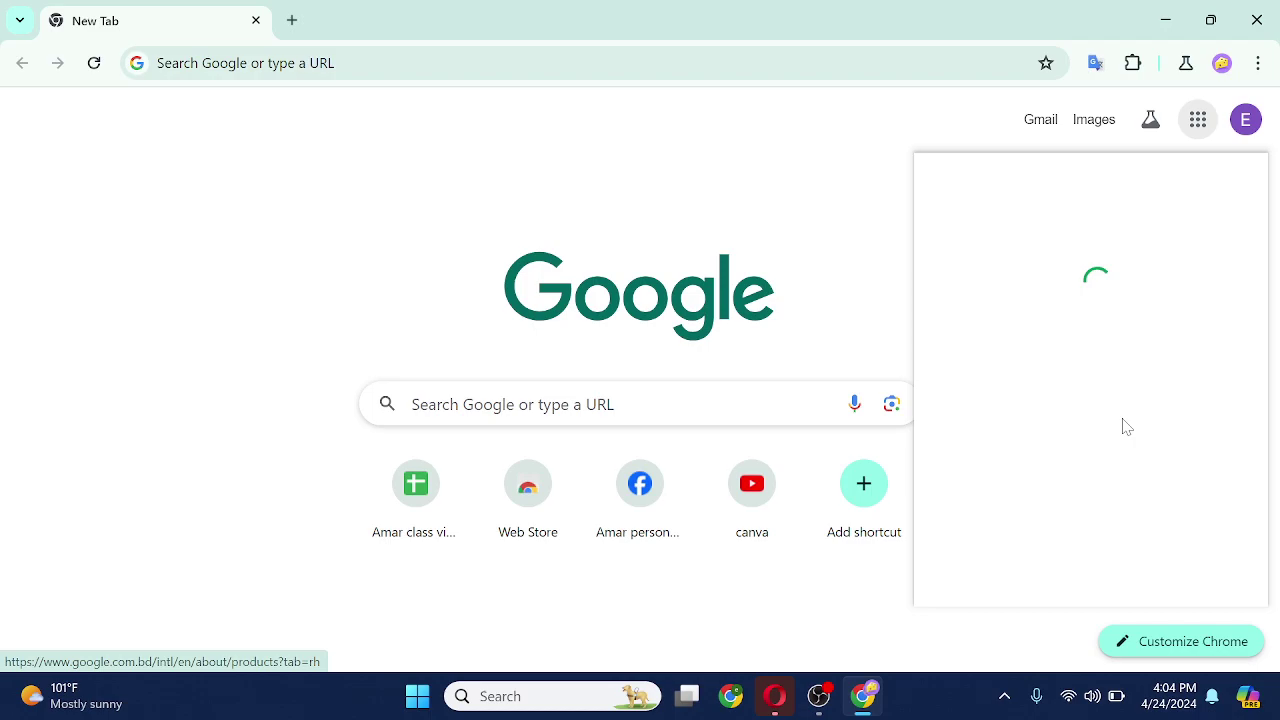
# Create a blank Google Sheets spreadsheet and title it "All usa grupes".
pyautogui.scroll(-3, 1121, 428)
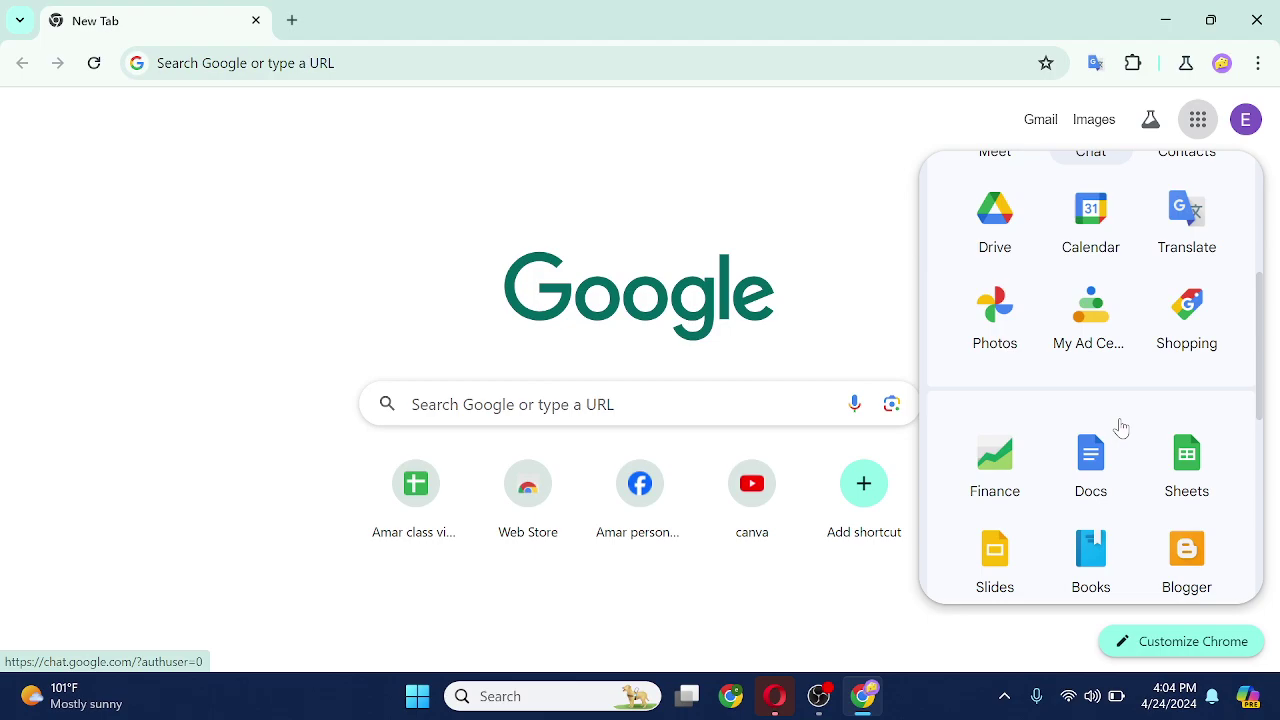
pyautogui.click(1175, 458)
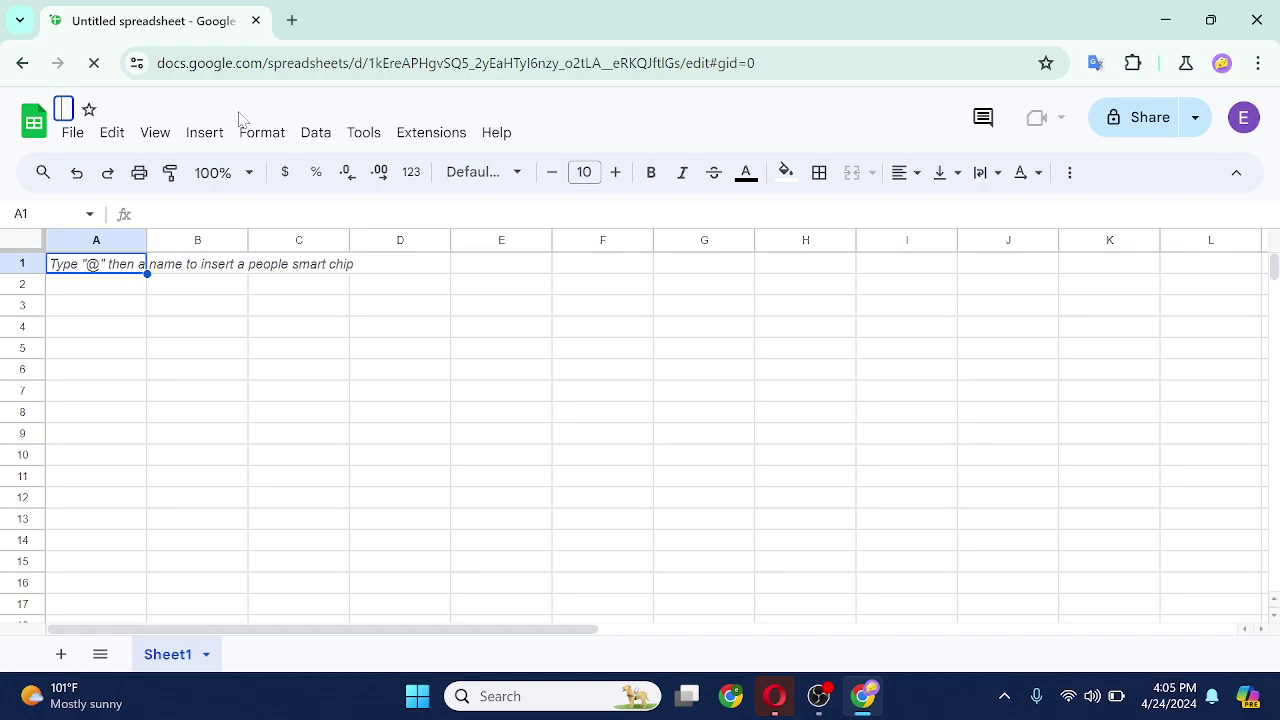
pyautogui.write('Al')
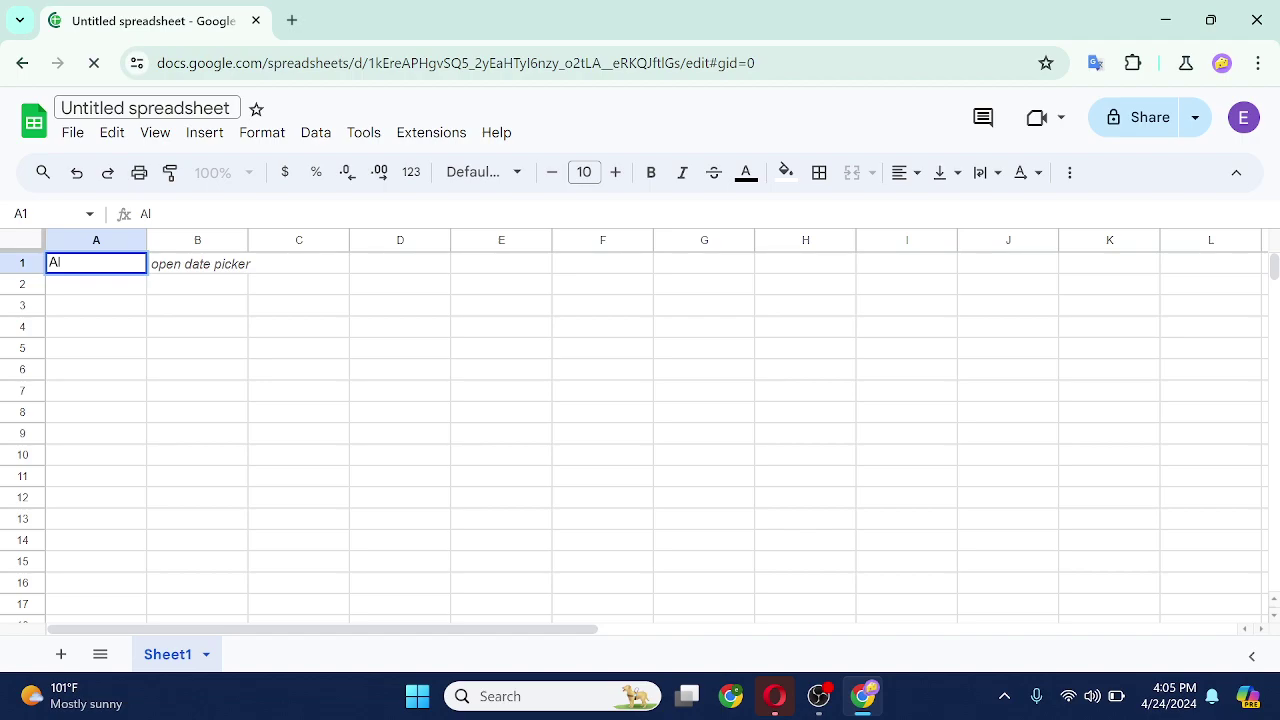
pyautogui.click(238, 110)
pyautogui.write('All us')
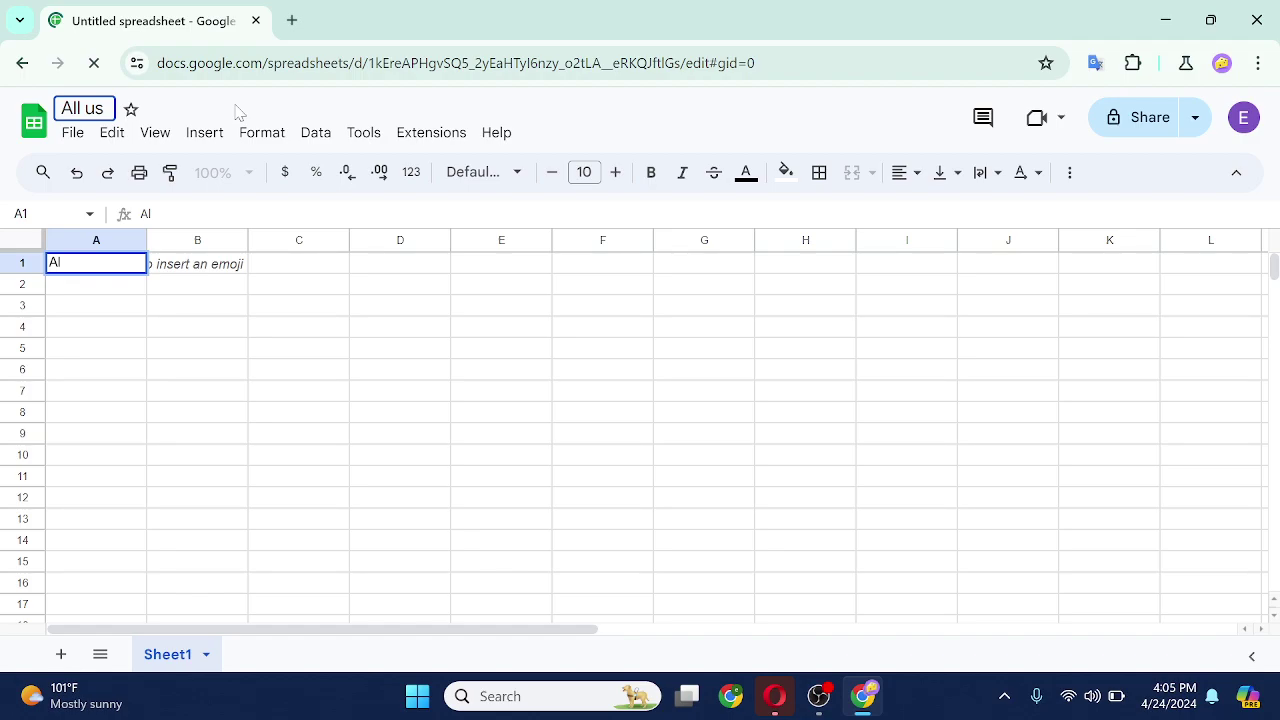
pyautogui.write('a grupes')
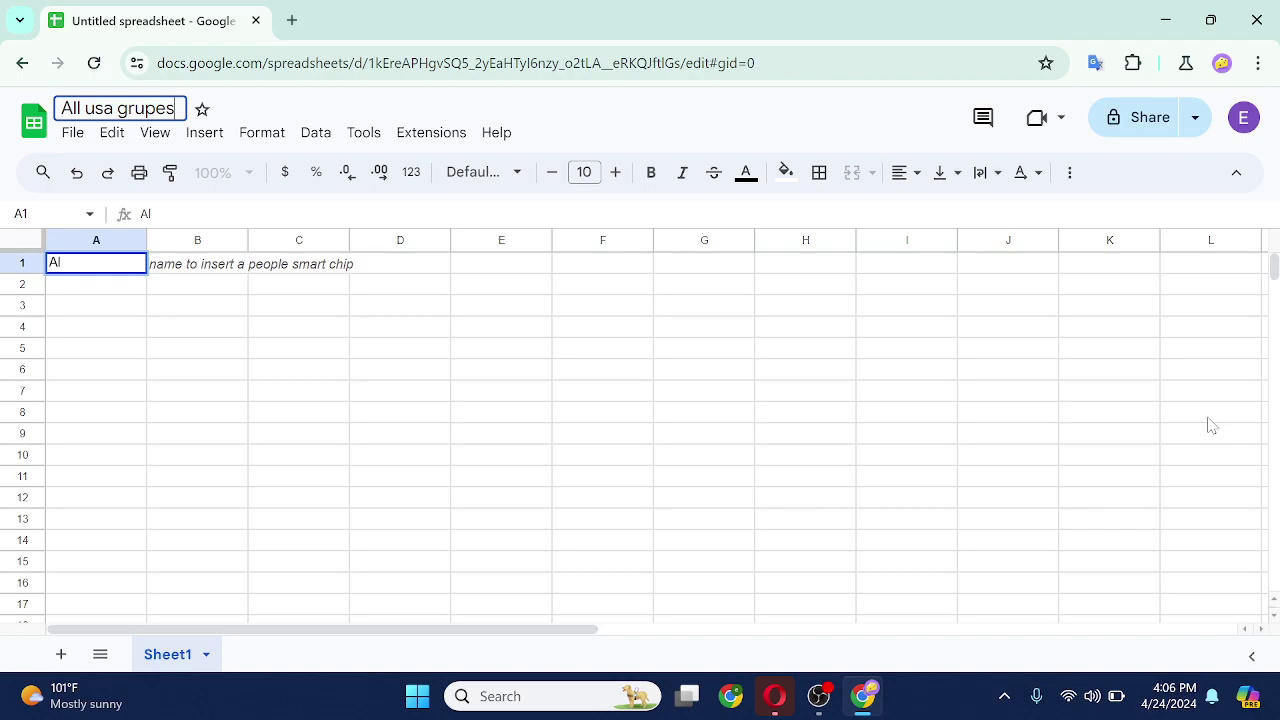
# Replace the stray text in A1 with the header "facebook grupe name" and widen columns A to C.
pyautogui.press('BackSpace')
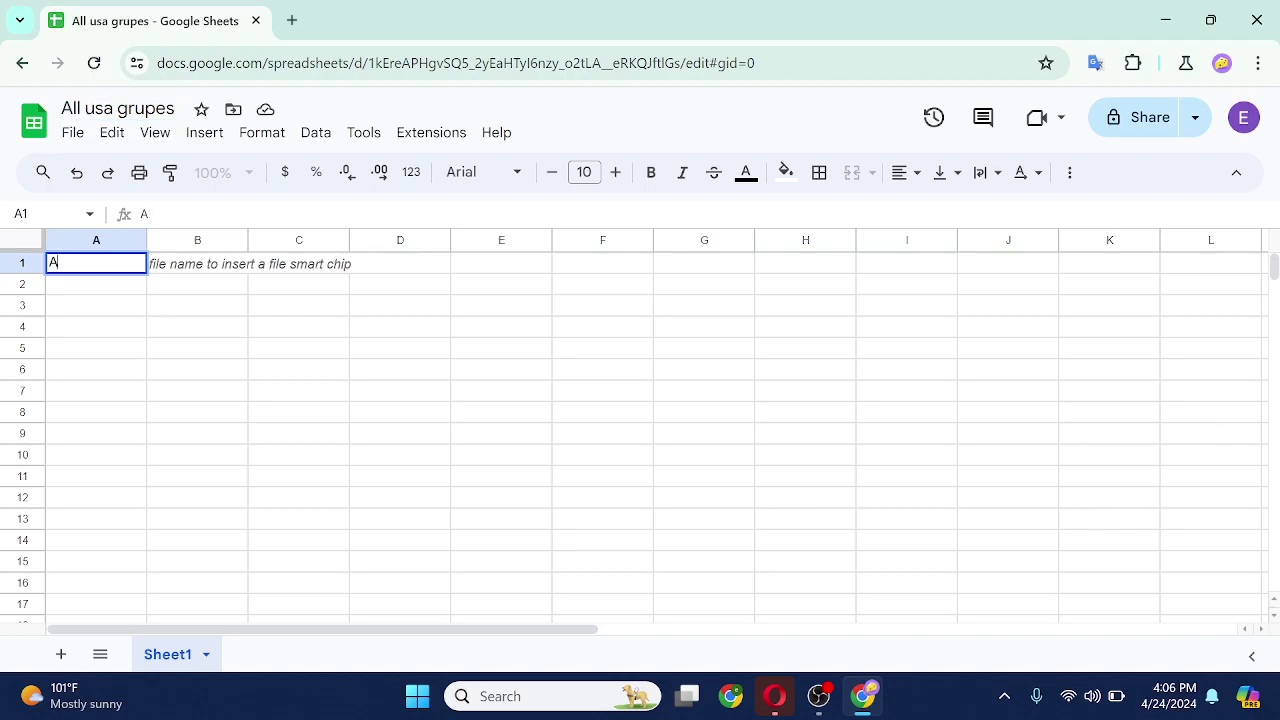
pyautogui.press('BackSpace')
pyautogui.write('faceb')
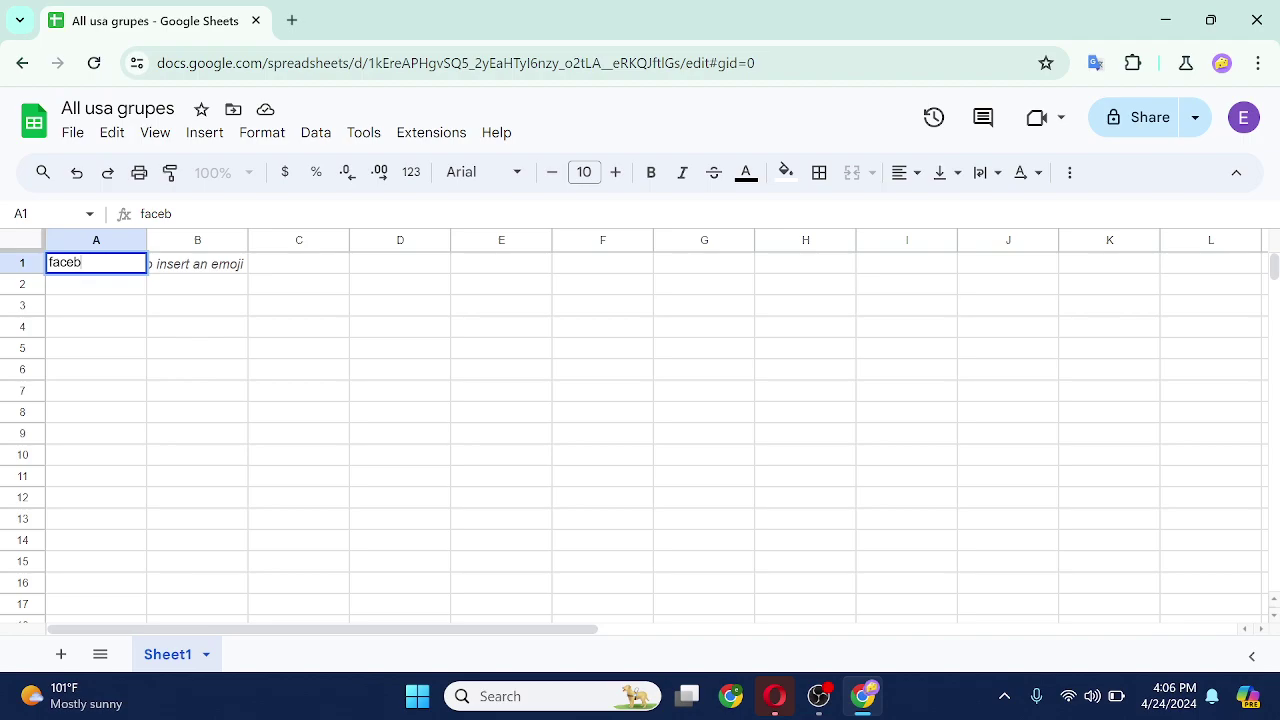
pyautogui.write('ook grupe')
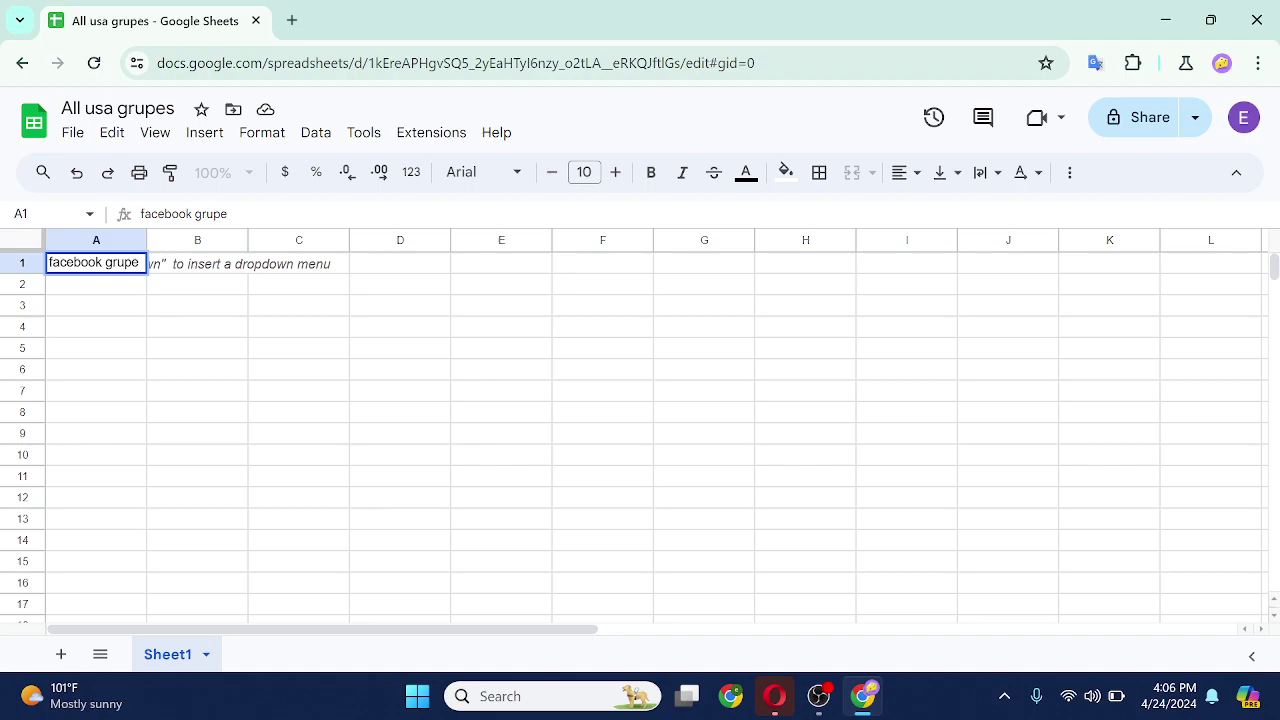
pyautogui.write('name')
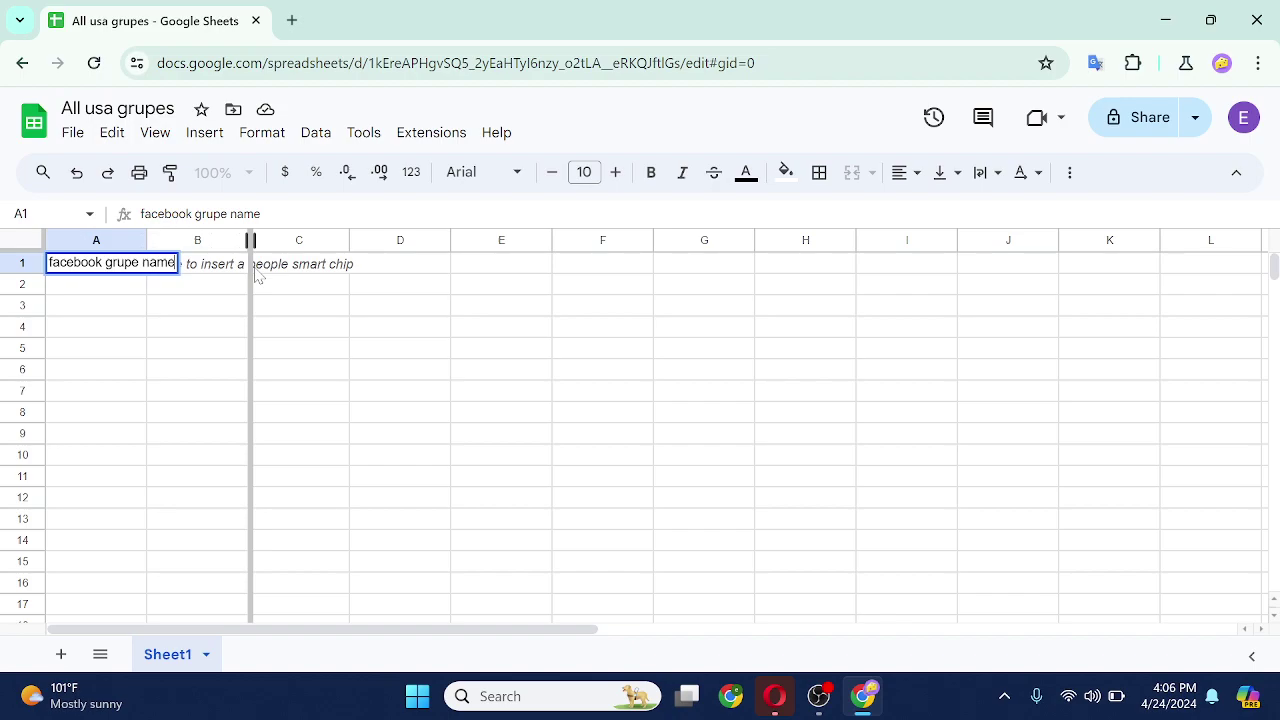
pyautogui.moveTo(255, 275); pyautogui.dragTo(252, 275)
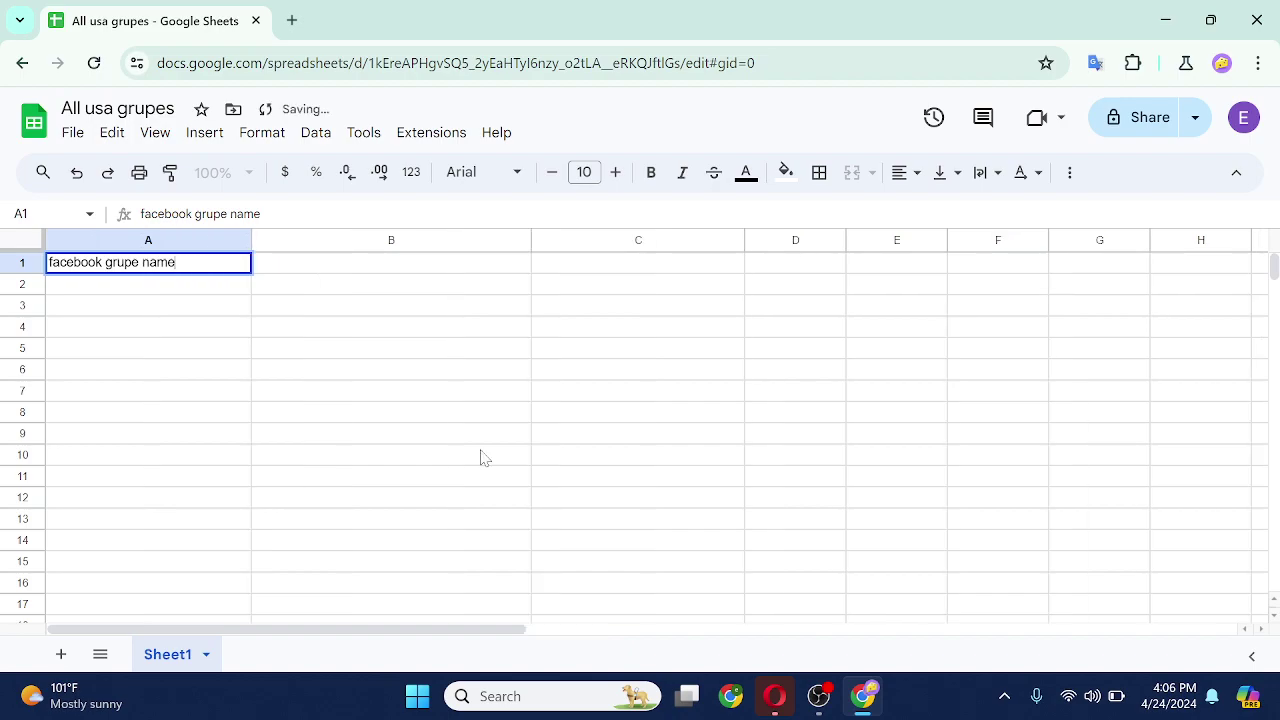
# Enter the header "facebook grupe link" in cell B1.
pyautogui.click(400, 271)
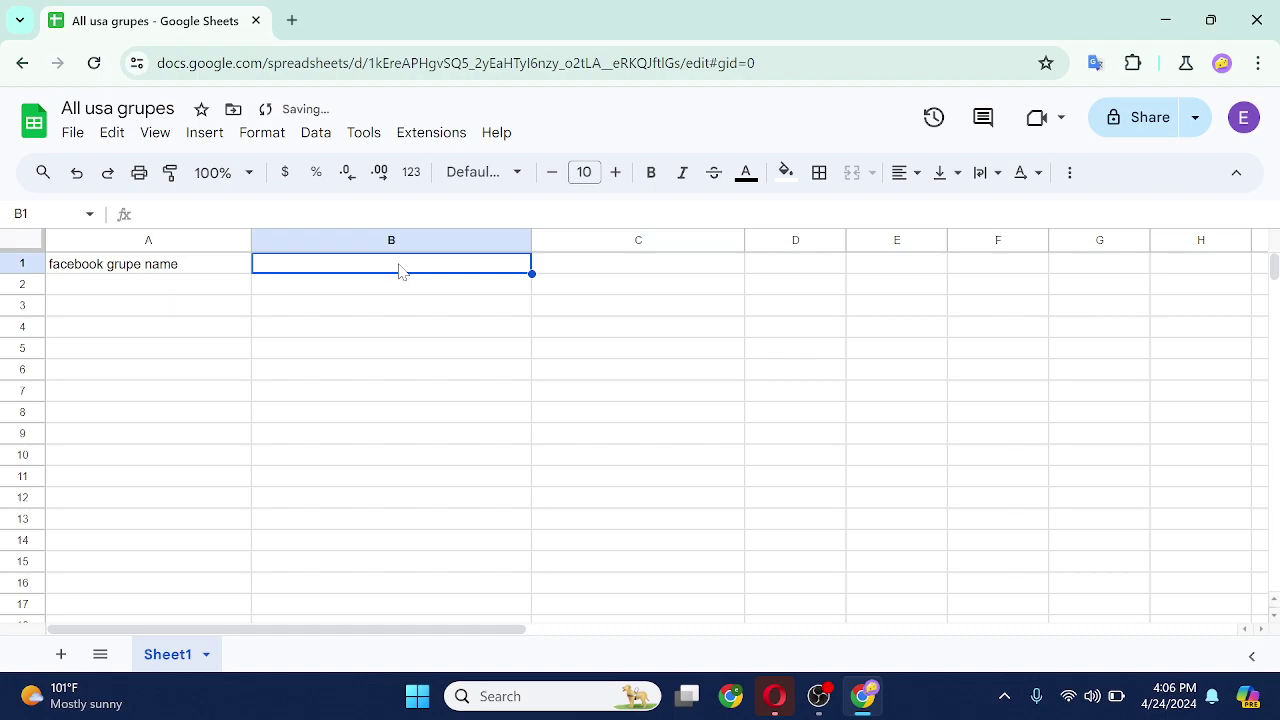
pyautogui.doubleClick(336, 265)
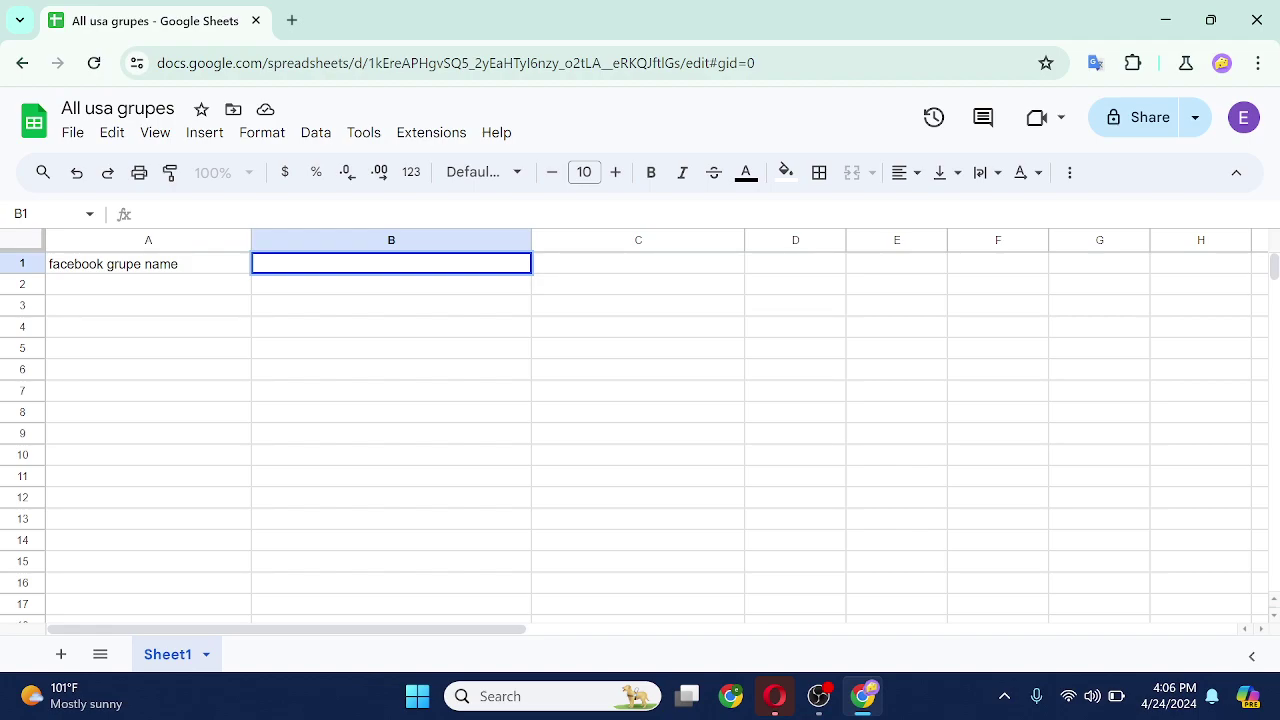
pyautogui.write('facebook grup')
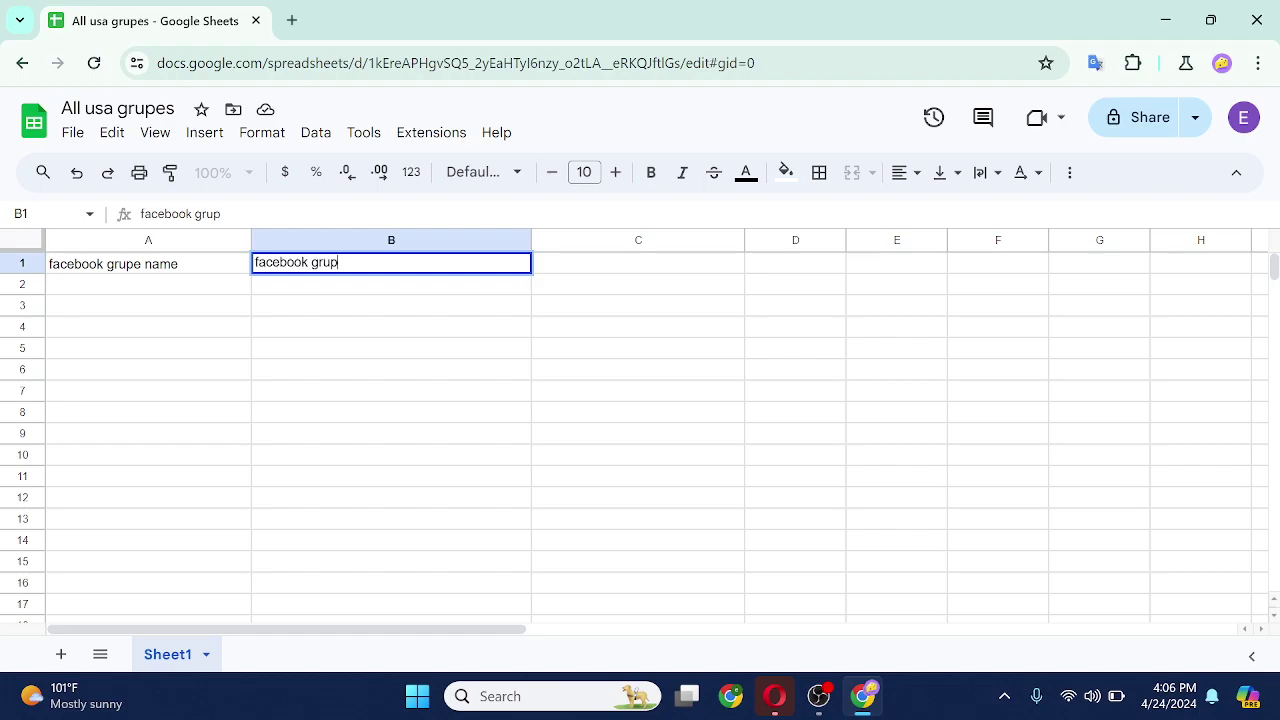
pyautogui.write('e link')
# Enter the header "grupe member" in cell C1.
pyautogui.click(570, 266)
pyautogui.write('m')
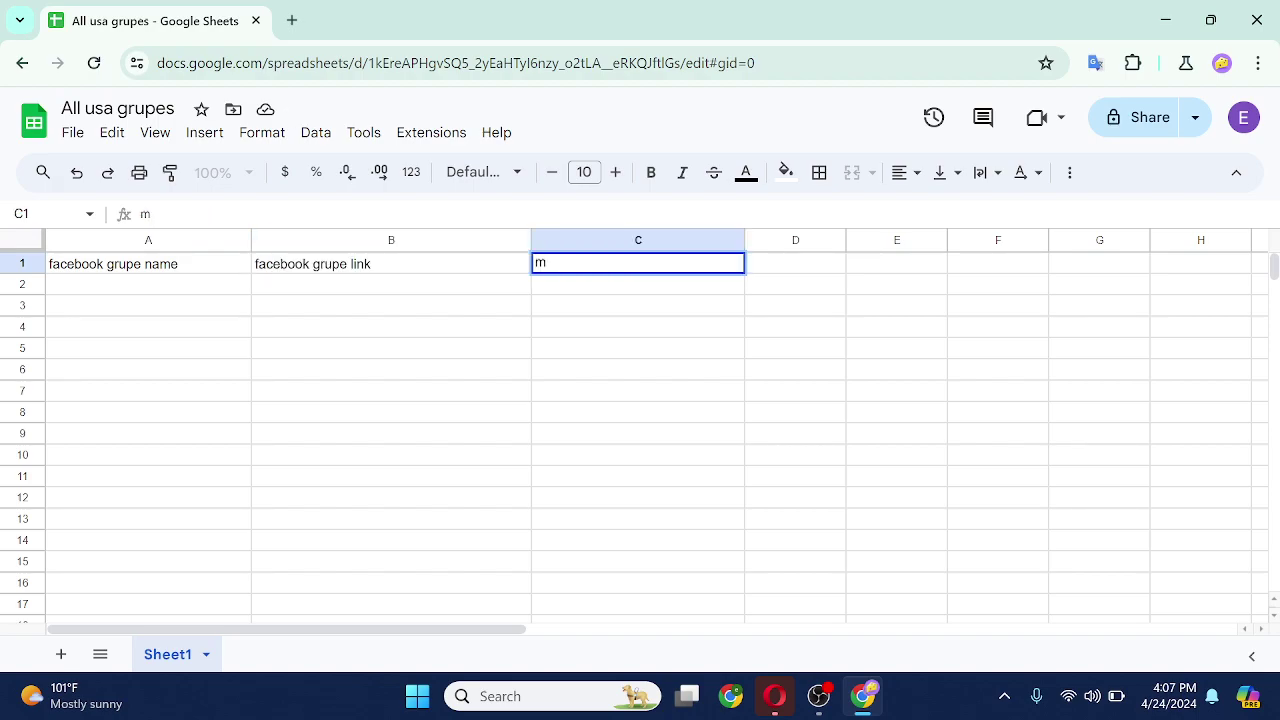
pyautogui.write('ember')
pyautogui.hotkey('ctrl', 'Return')
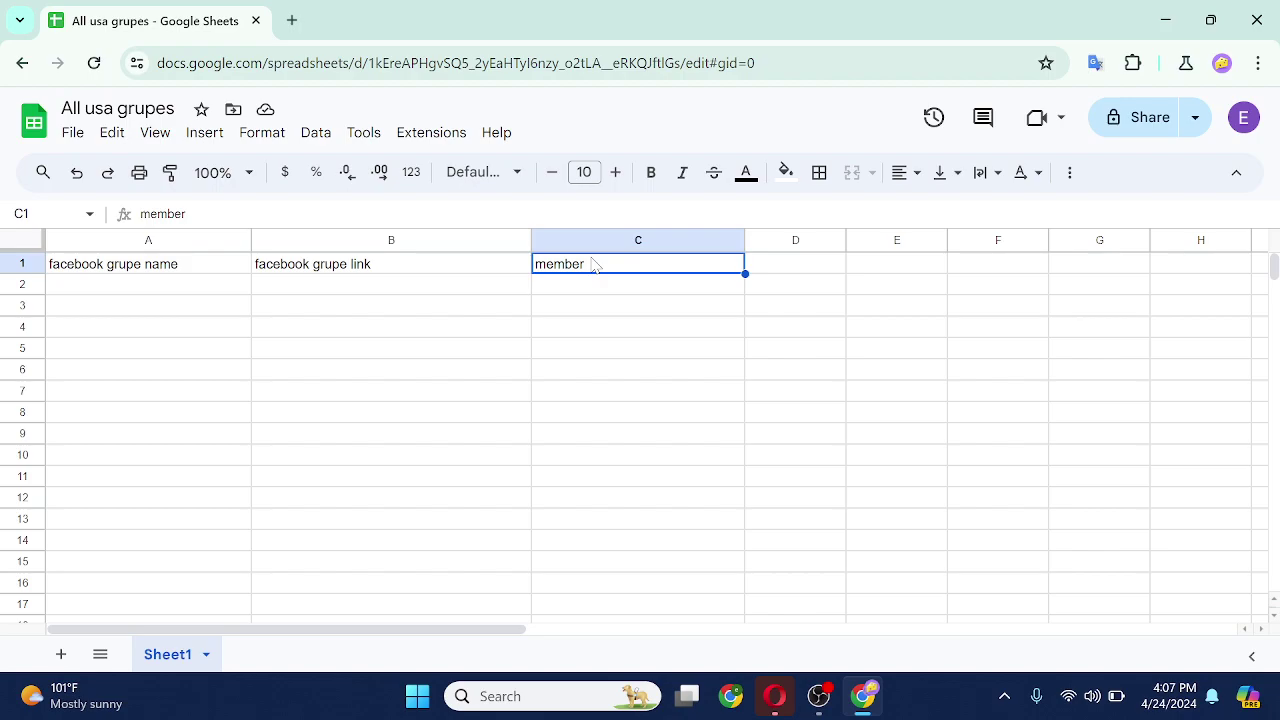
pyautogui.press('Return')
pyautogui.press('BackSpace')
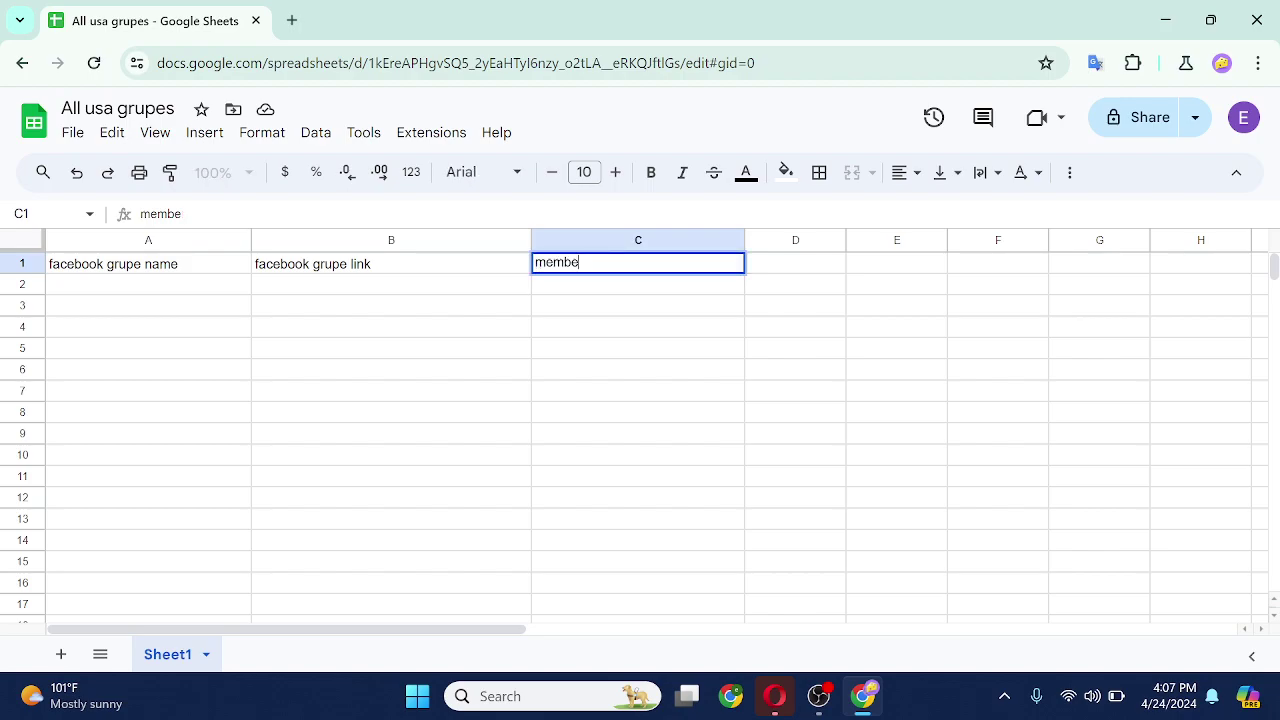
pyautogui.press('BackSpace')
pyautogui.press('BackSpace')
pyautogui.press('BackSpace')
pyautogui.press('BackSpace')
pyautogui.press('BackSpace')
pyautogui.write('grupe member')
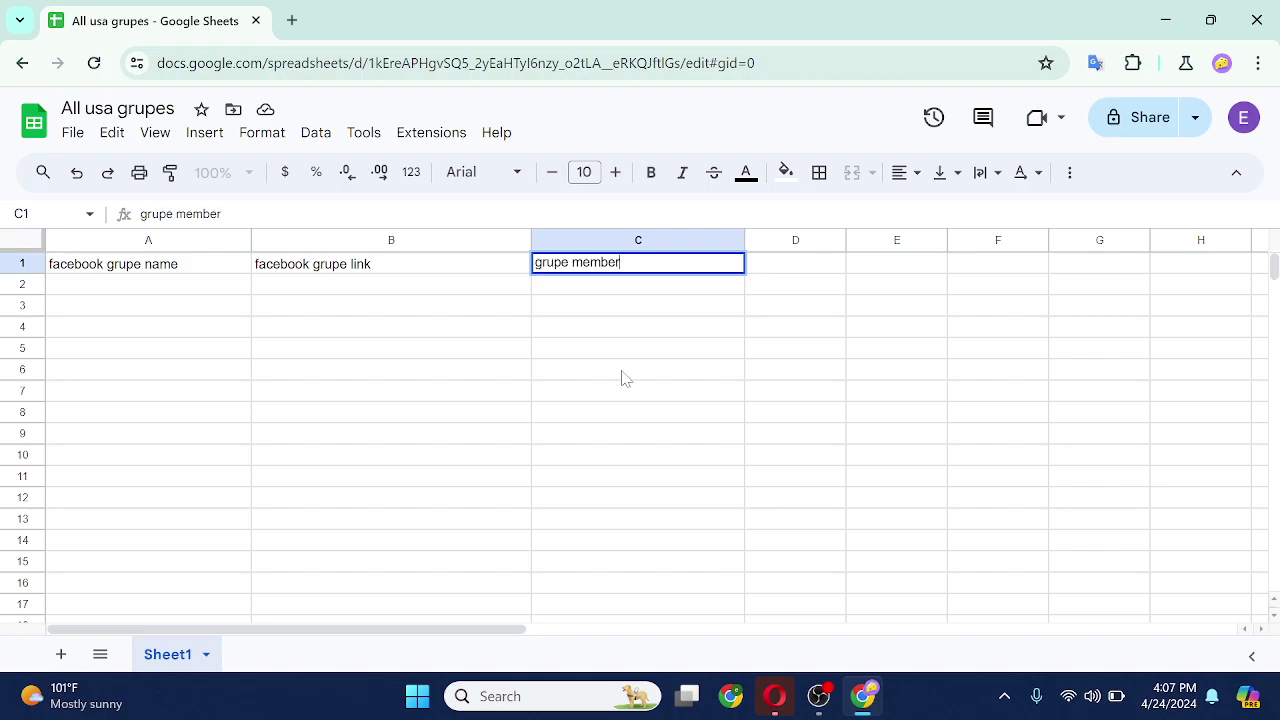
pyautogui.click(797, 266)
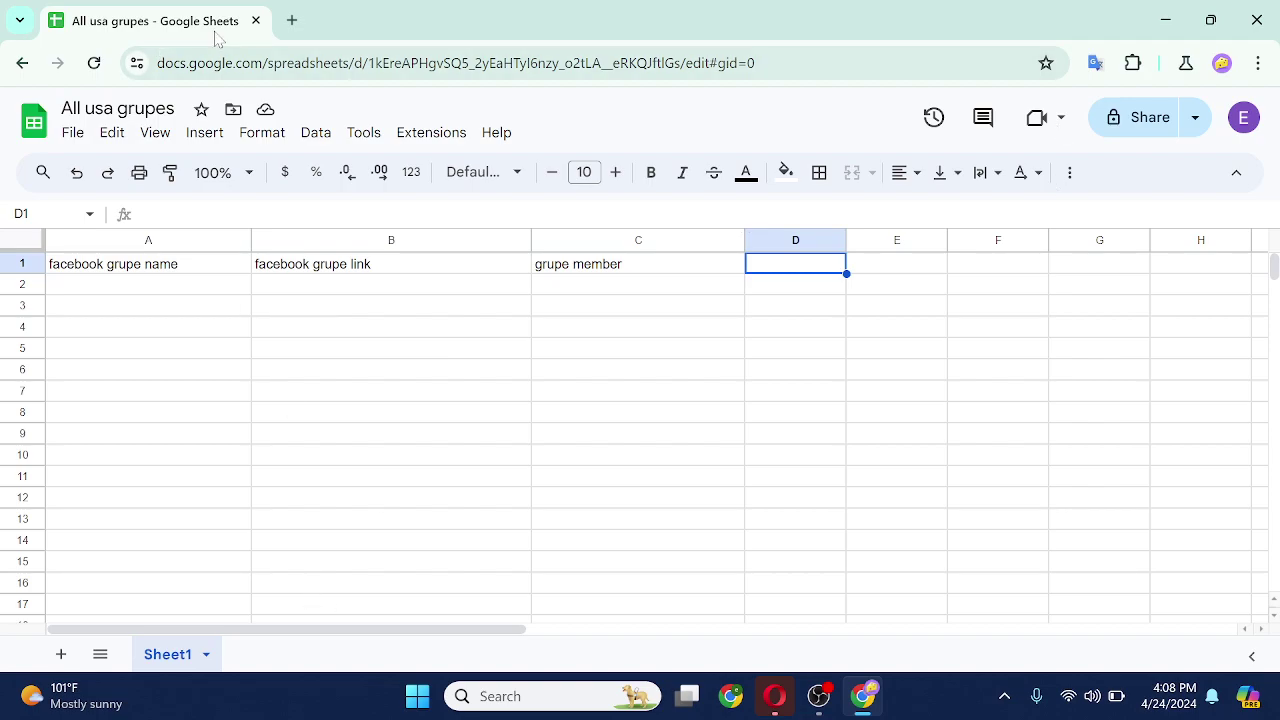
# Open Facebook in a new browser tab.
pyautogui.click(290, 20)
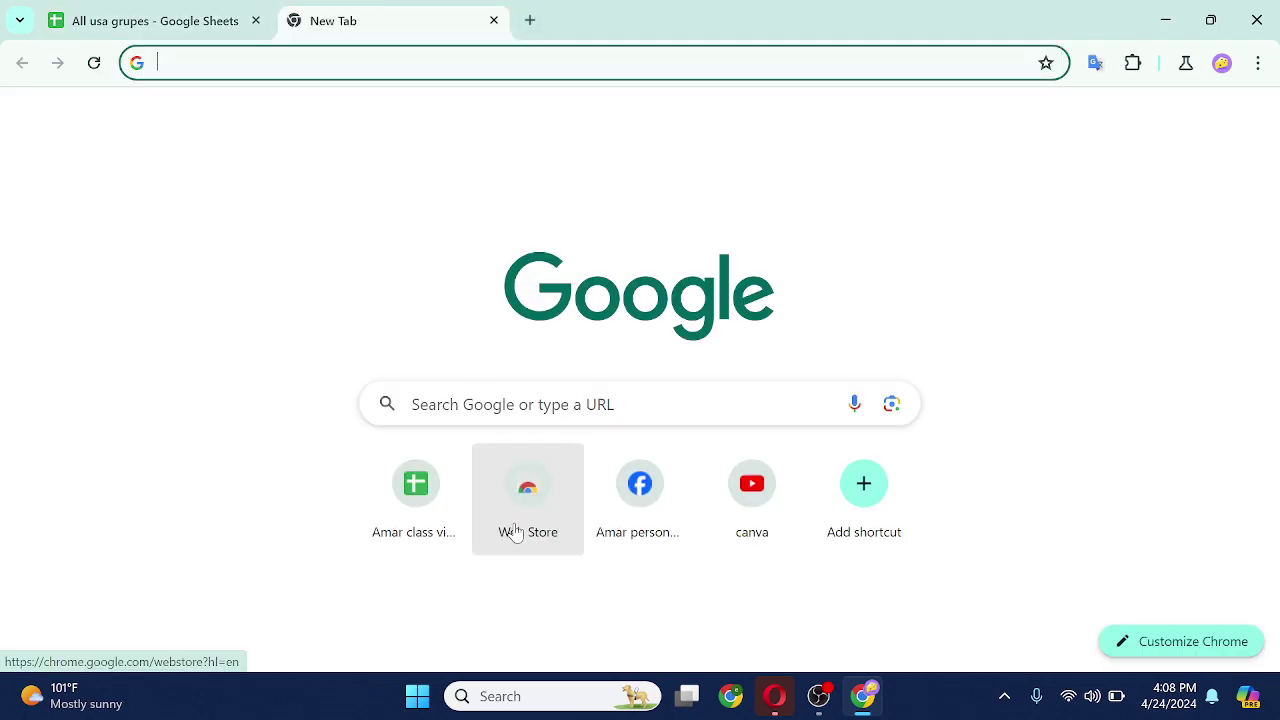
pyautogui.click(632, 496)
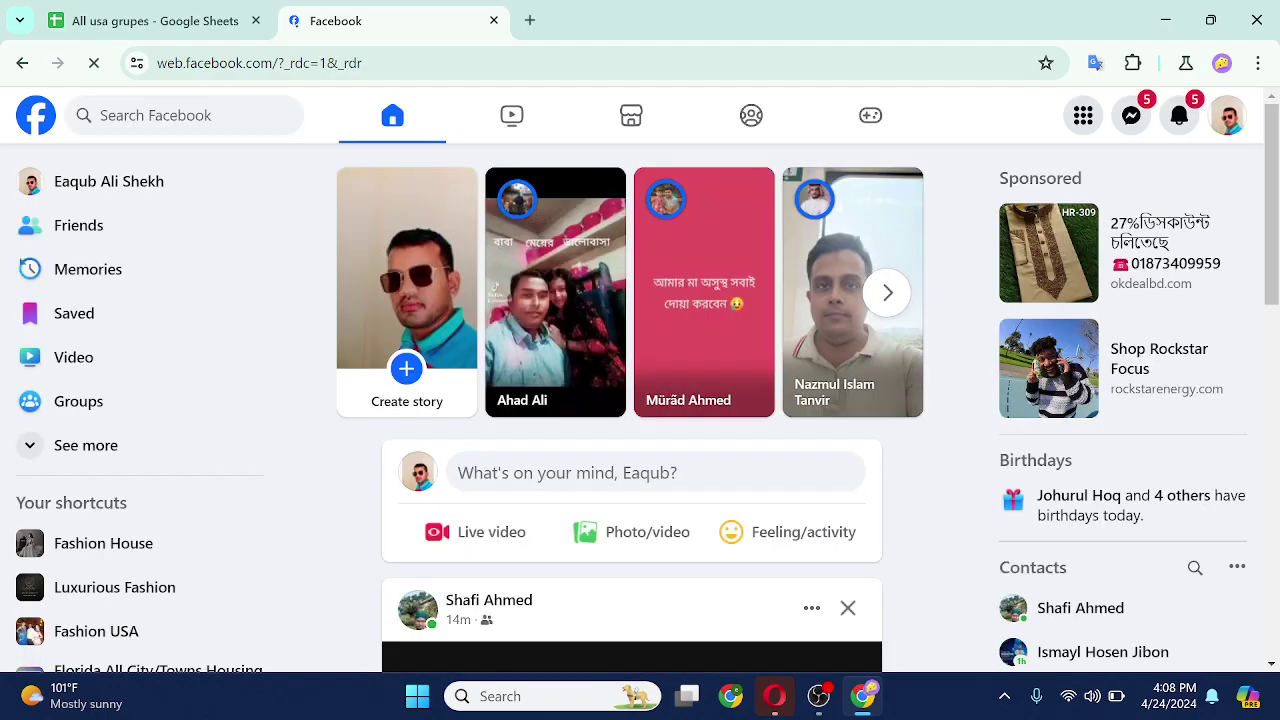
# Try to search all of Facebook for "Usa buy & sell".
pyautogui.click(118, 118)
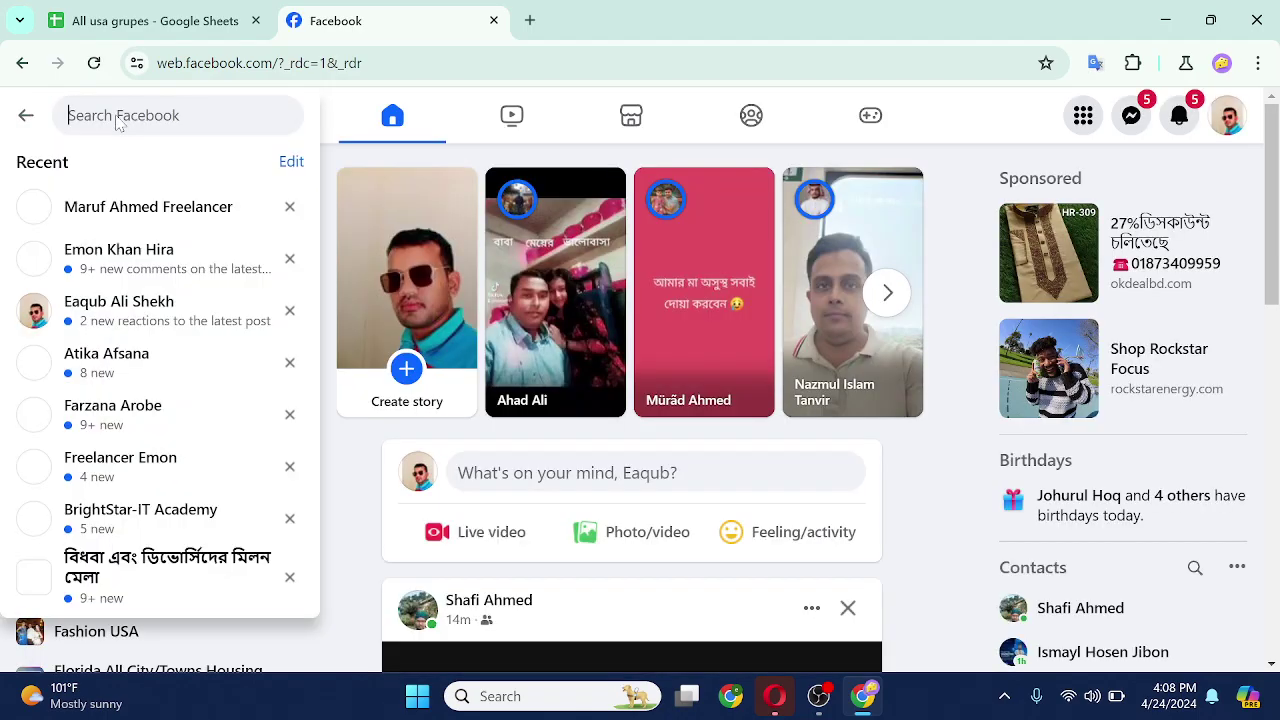
pyautogui.write('u')
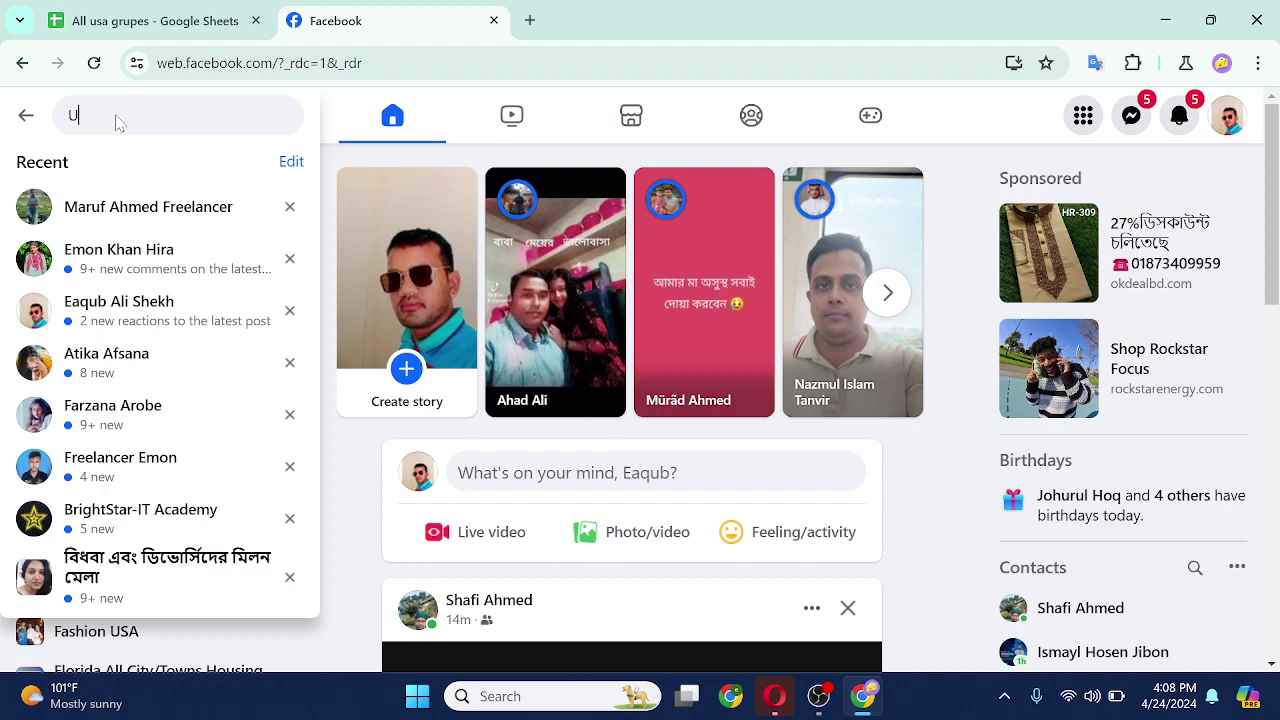
pyautogui.write('sa')
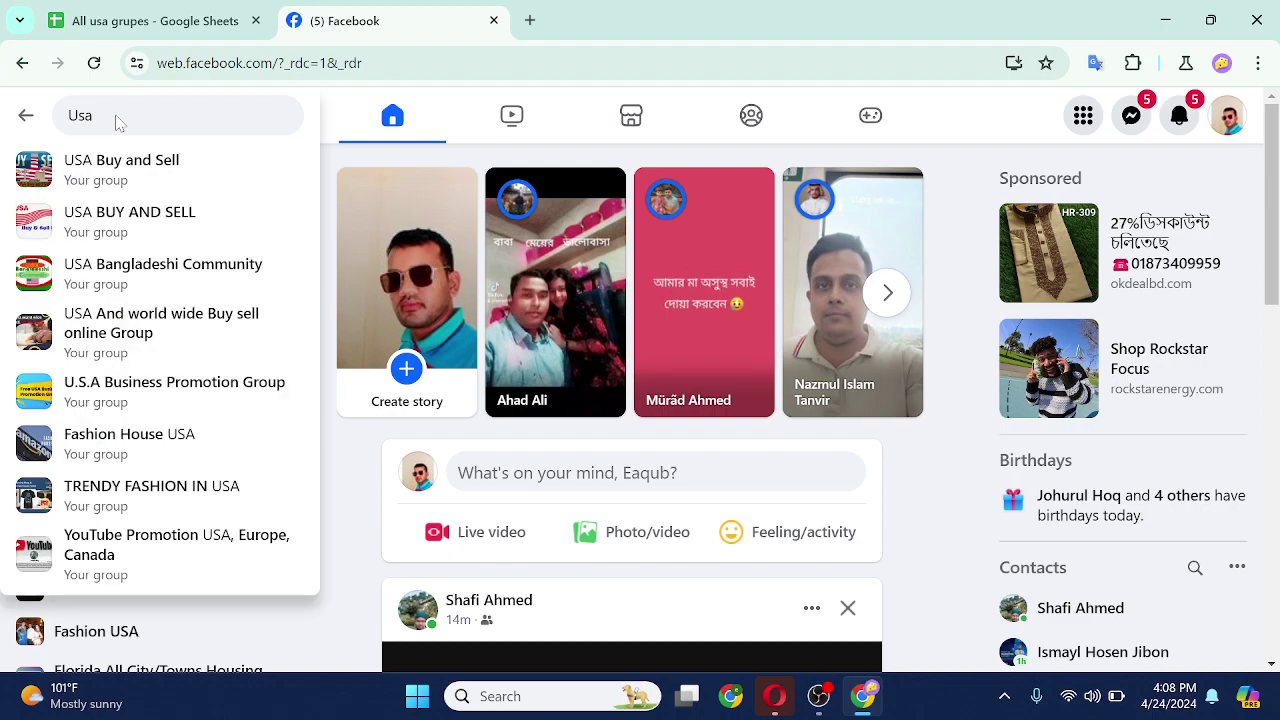
pyautogui.write('buy')
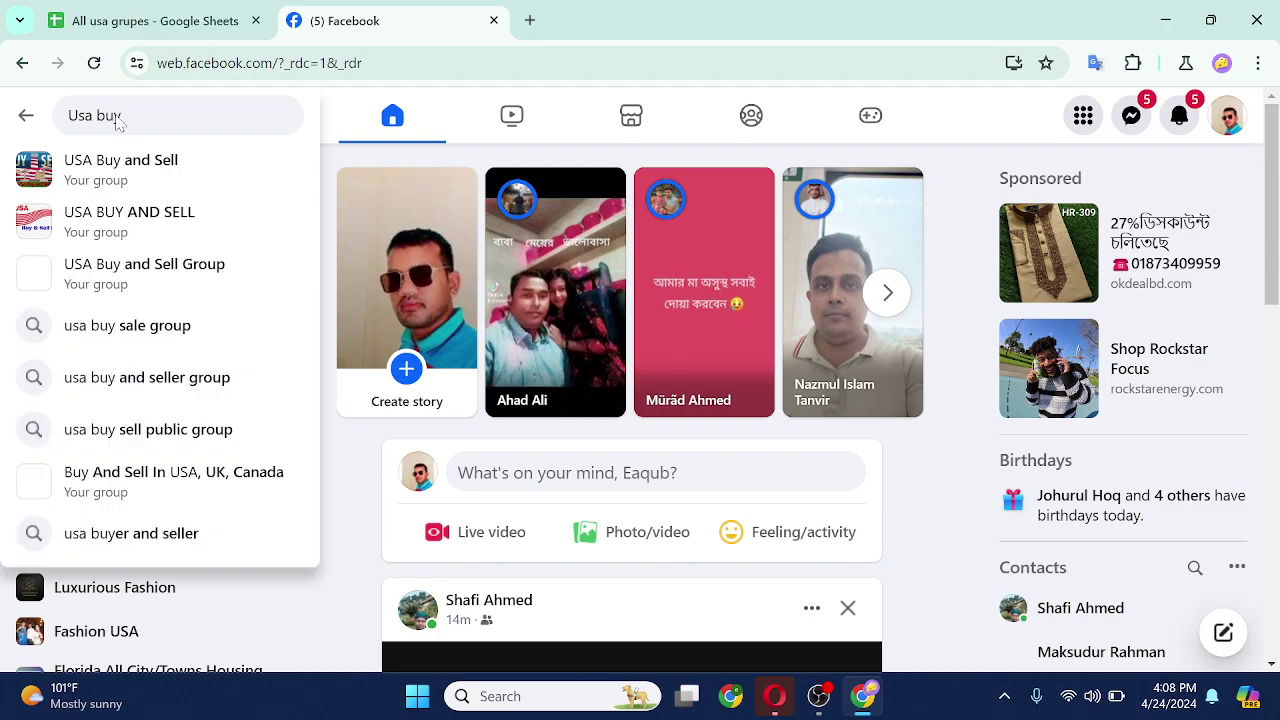
pyautogui.write(' &')
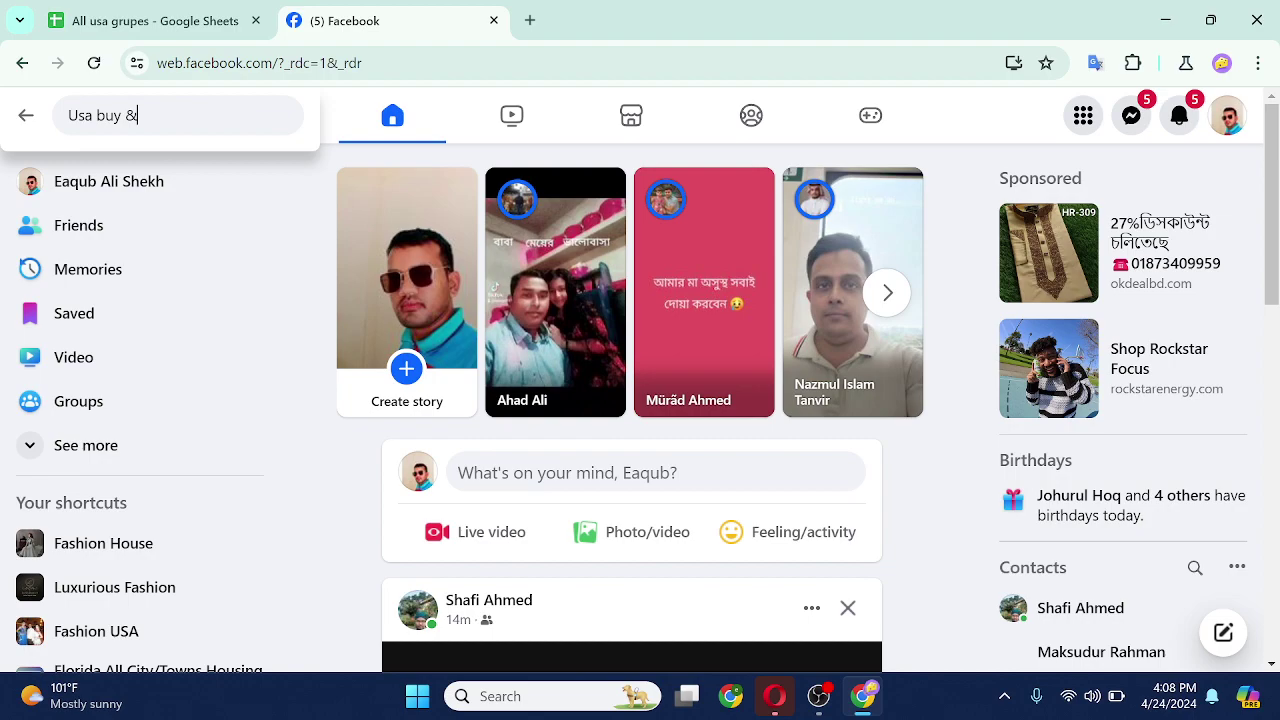
pyautogui.write('sell')
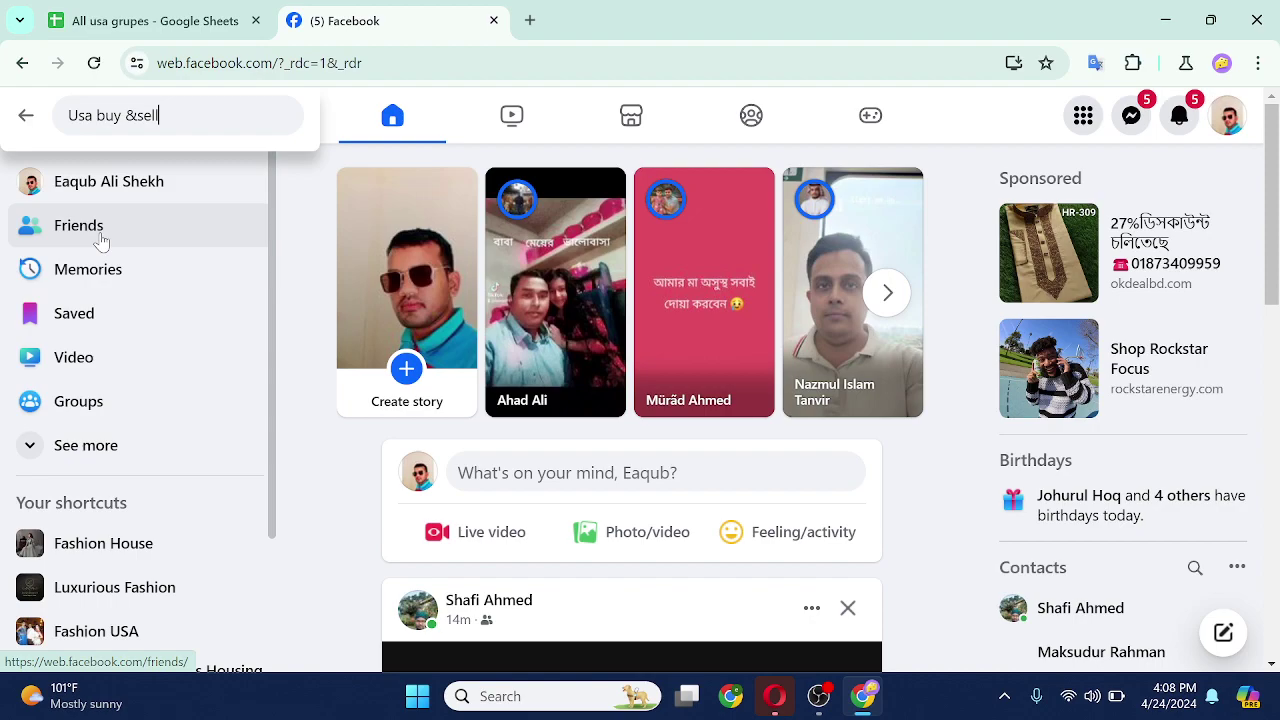
pyautogui.press('Left')
pyautogui.press('Left')
pyautogui.press('Left')
pyautogui.press('Left')
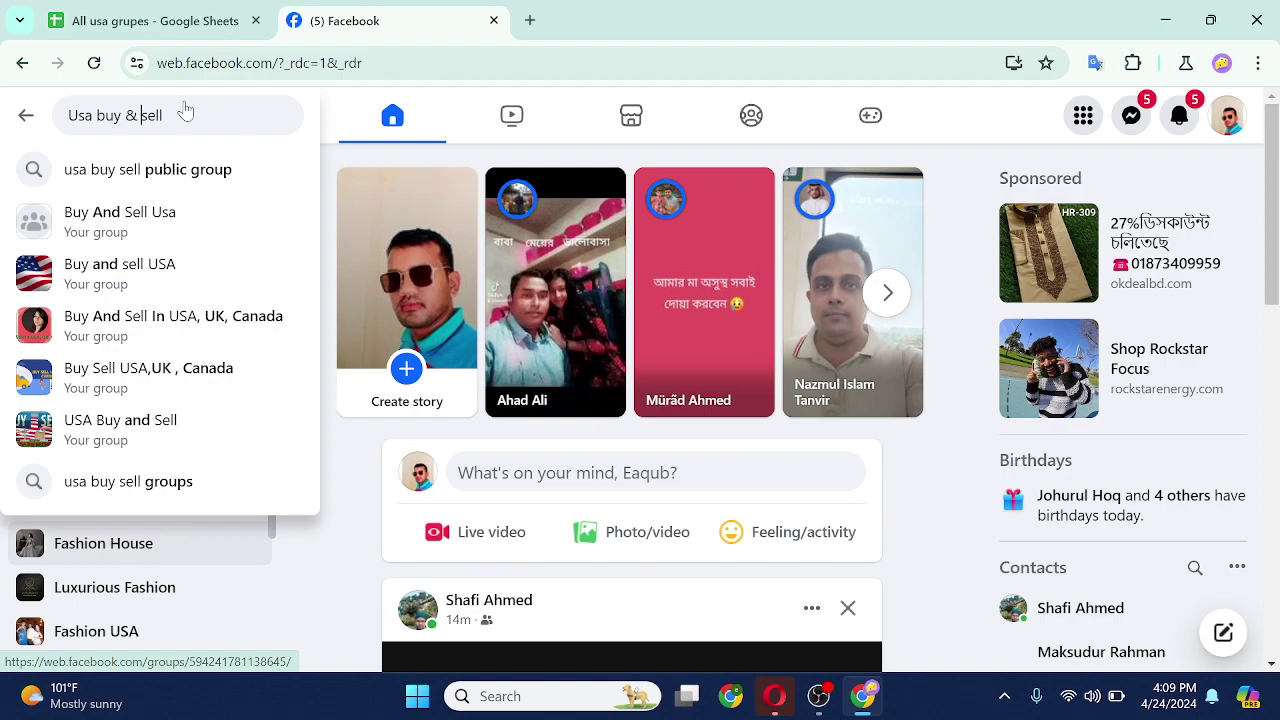
pyautogui.press('Return')
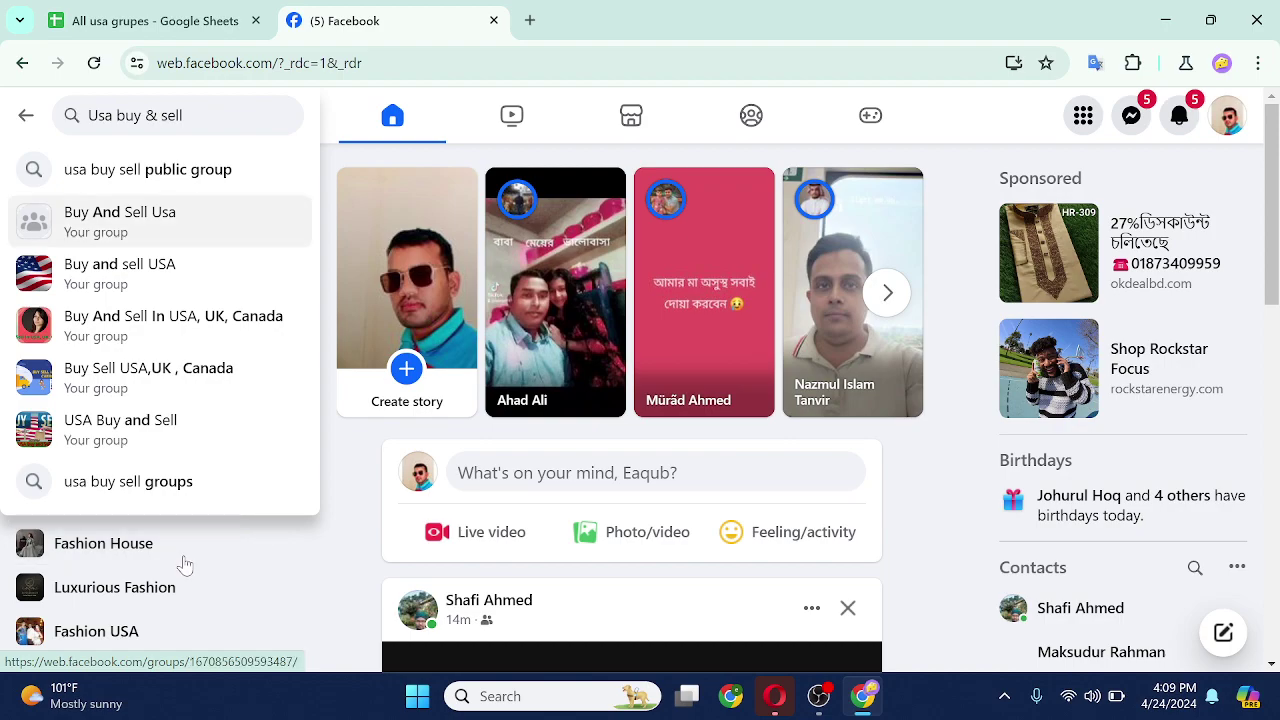
# Go to the Facebook groups section and search the groups for "usa buy and sell".
pyautogui.click(90, 405)
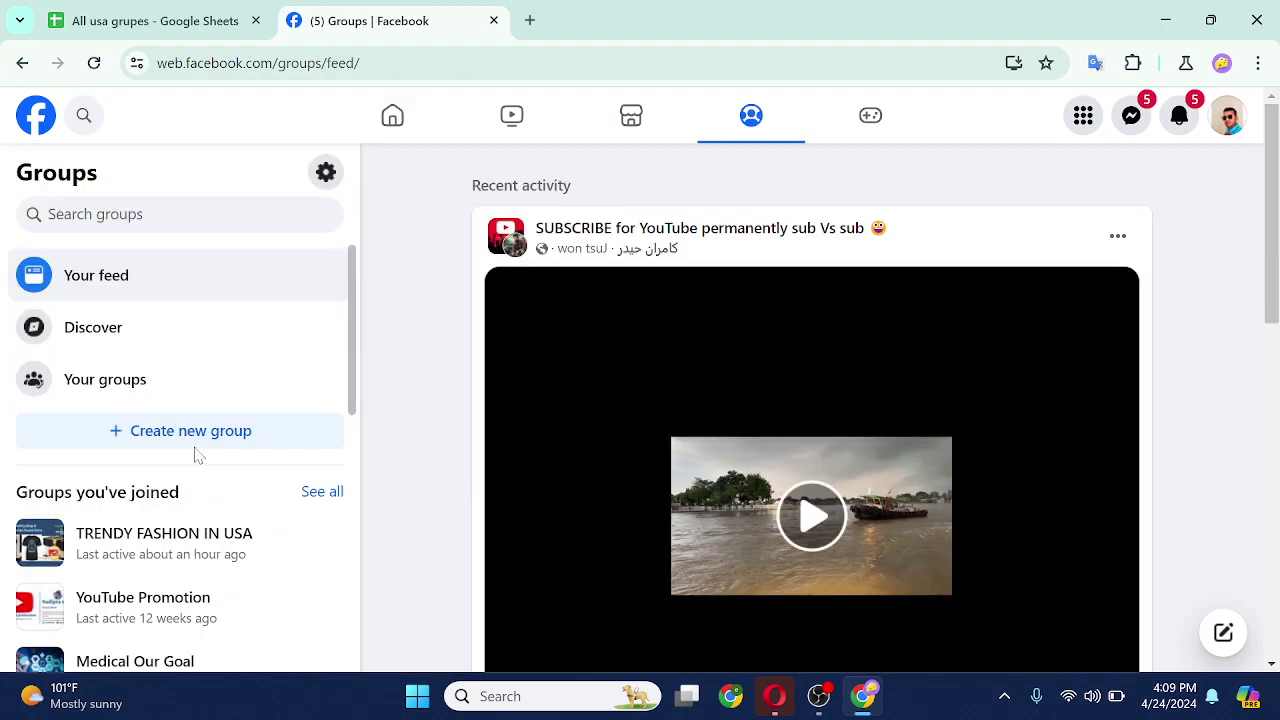
pyautogui.scroll(-10, 140, 390)
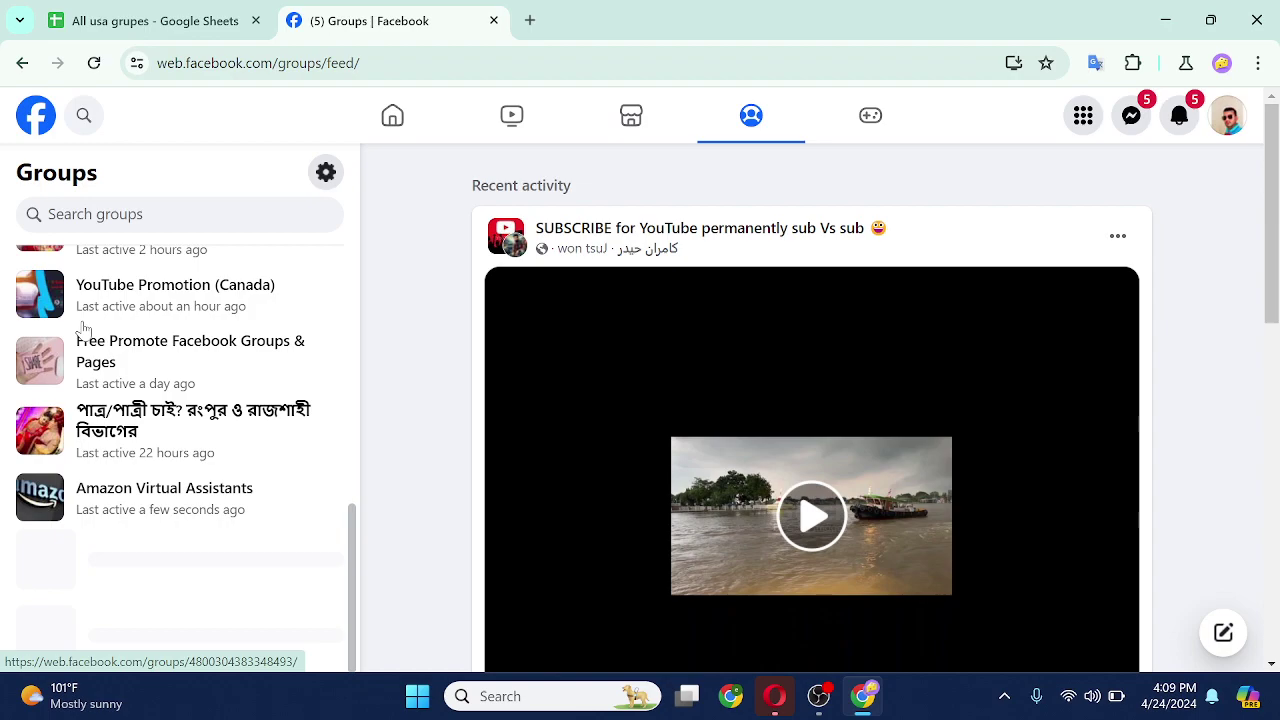
pyautogui.press('/')
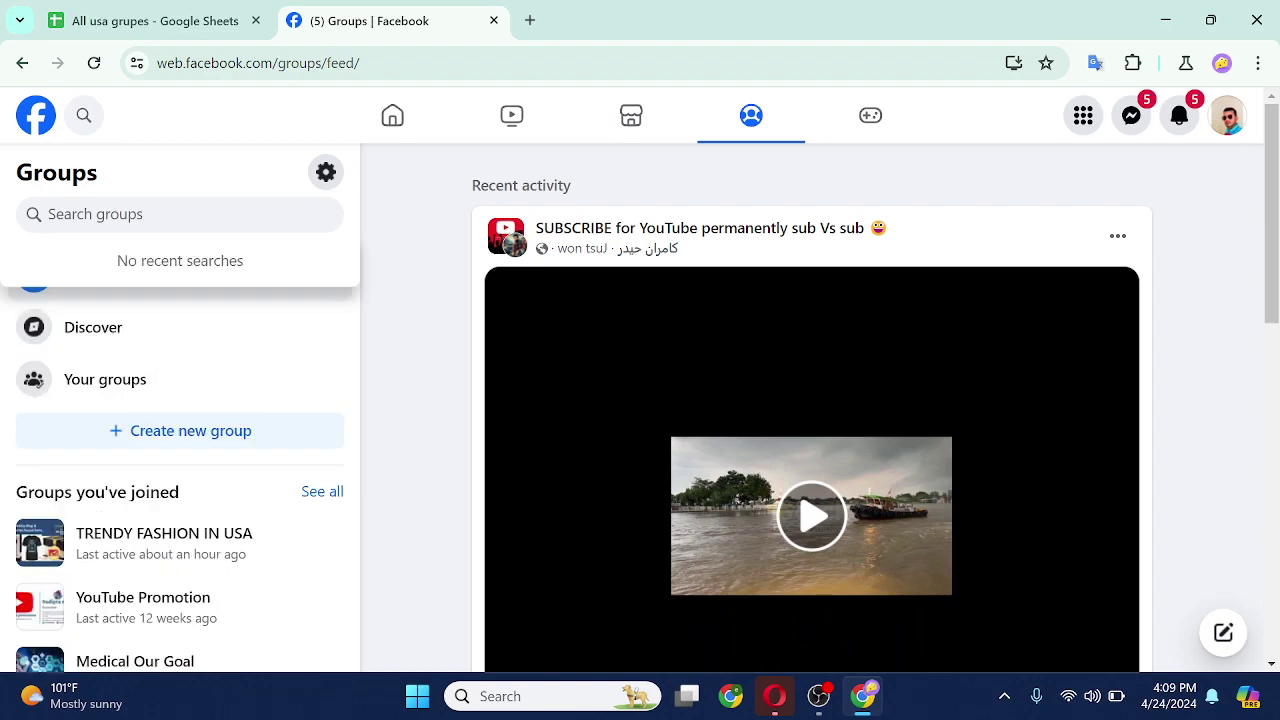
pyautogui.write('USA')
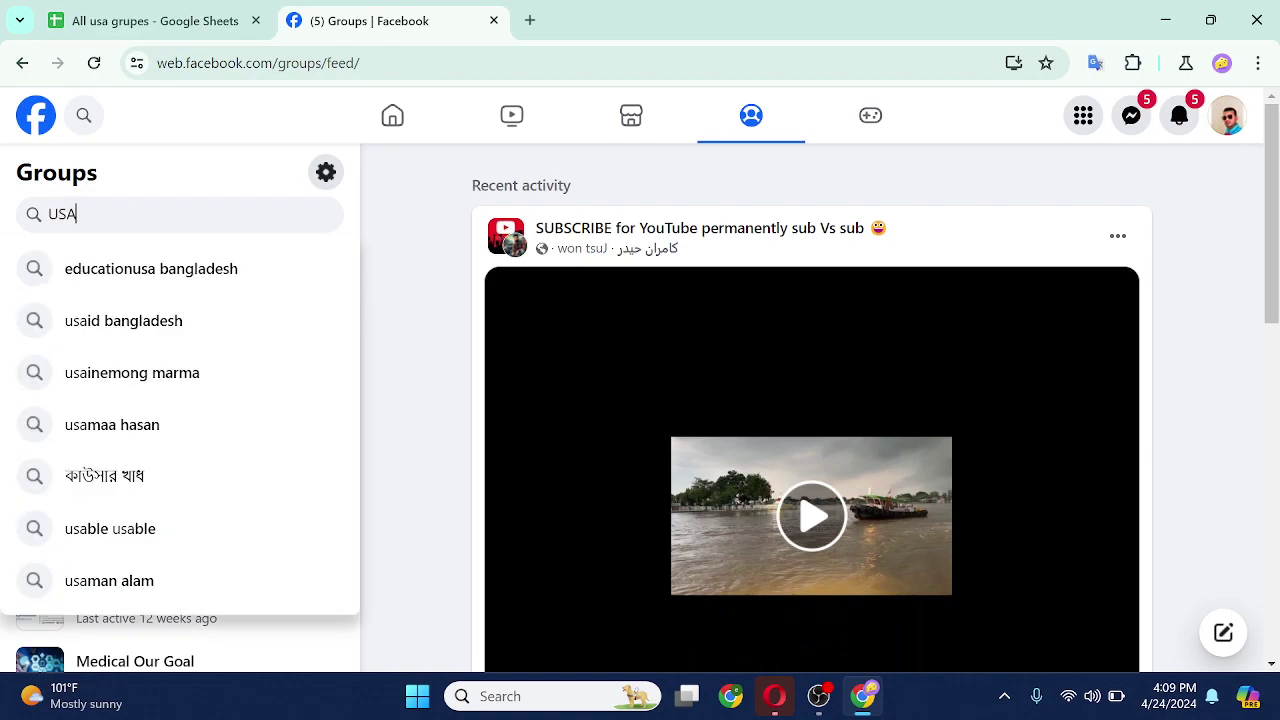
pyautogui.hotkey('ctrl', 'a')
pyautogui.write('usa buy and sell')
pyautogui.press('Return')
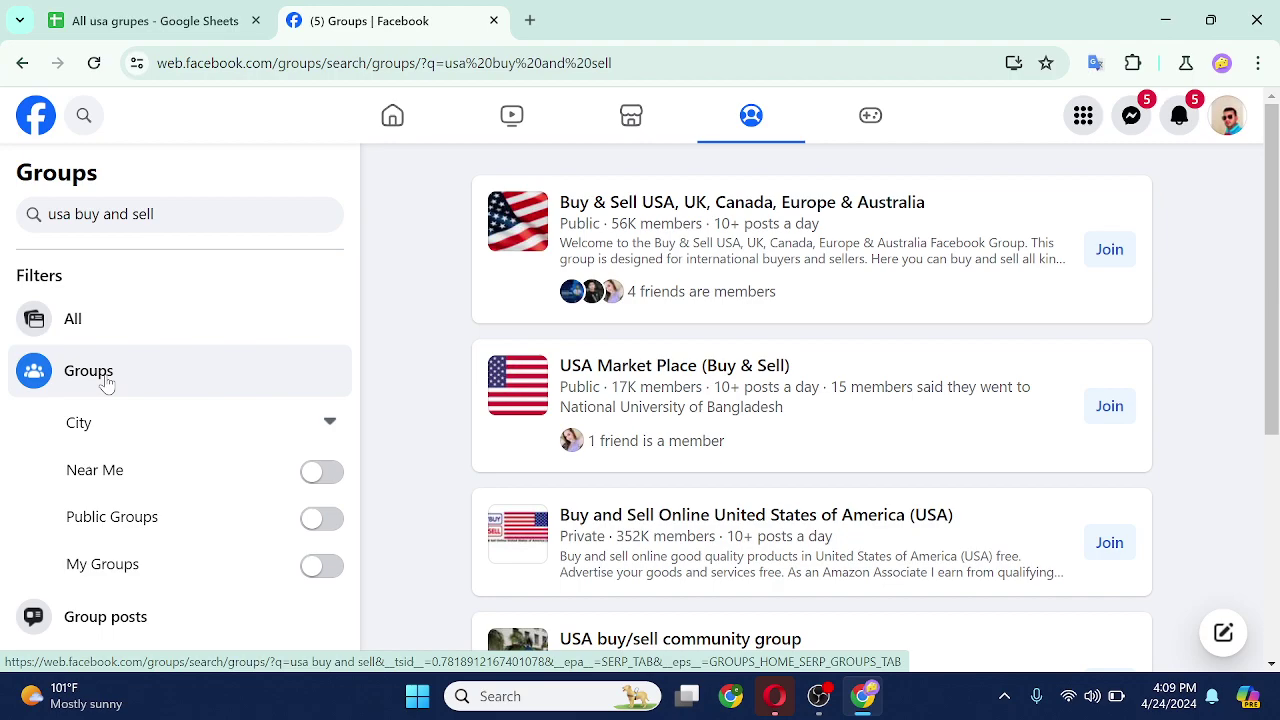
# Filter the group search results to public groups with the city set to "Usa".
pyautogui.click(130, 422)
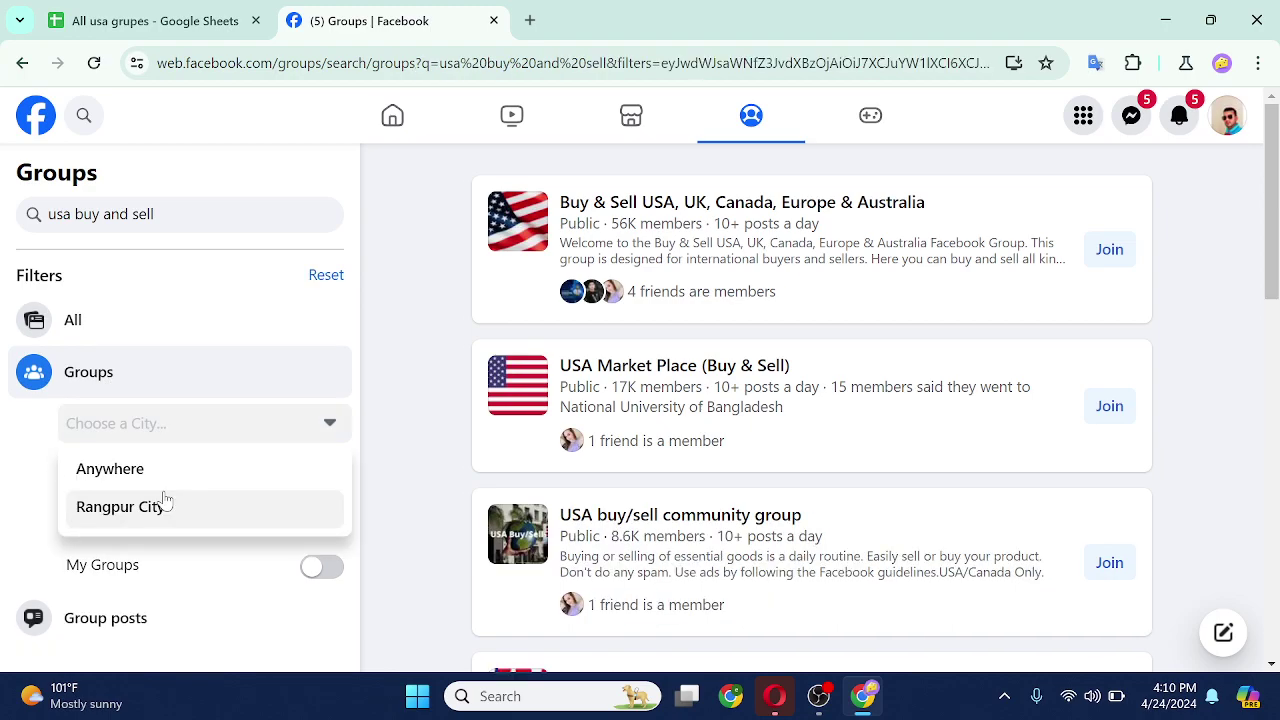
pyautogui.write('usa')
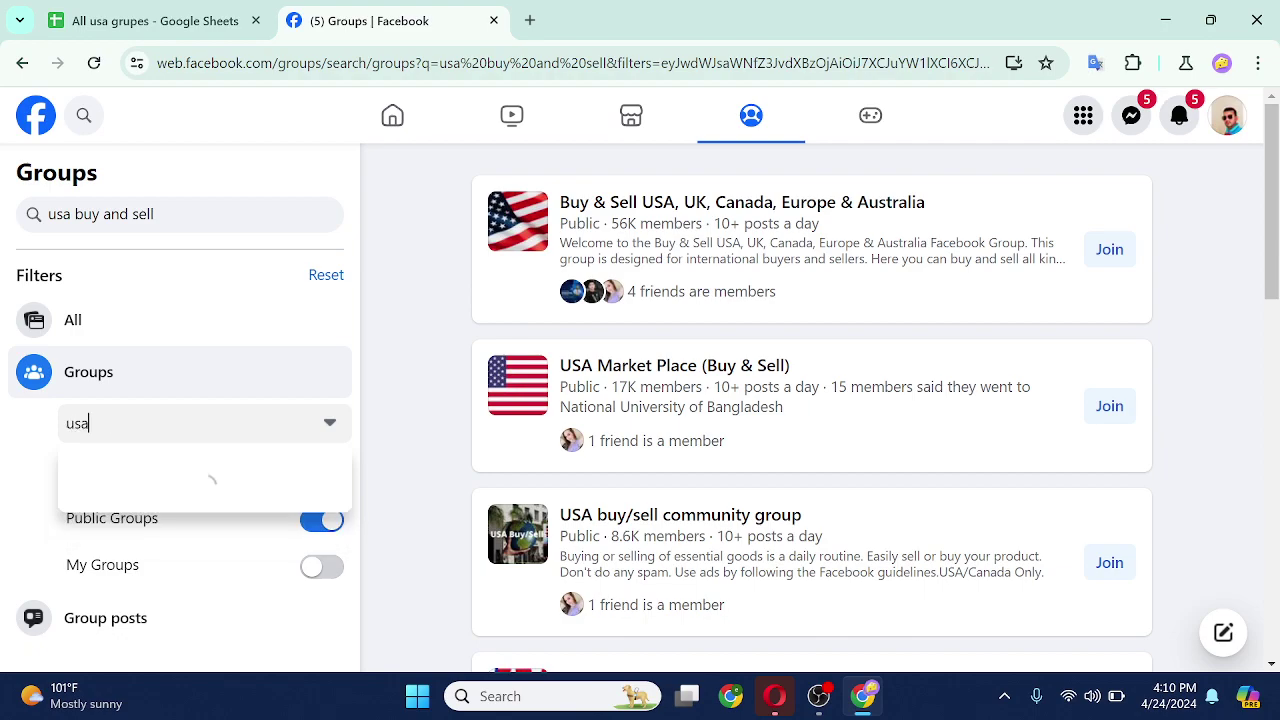
pyautogui.press('Return')
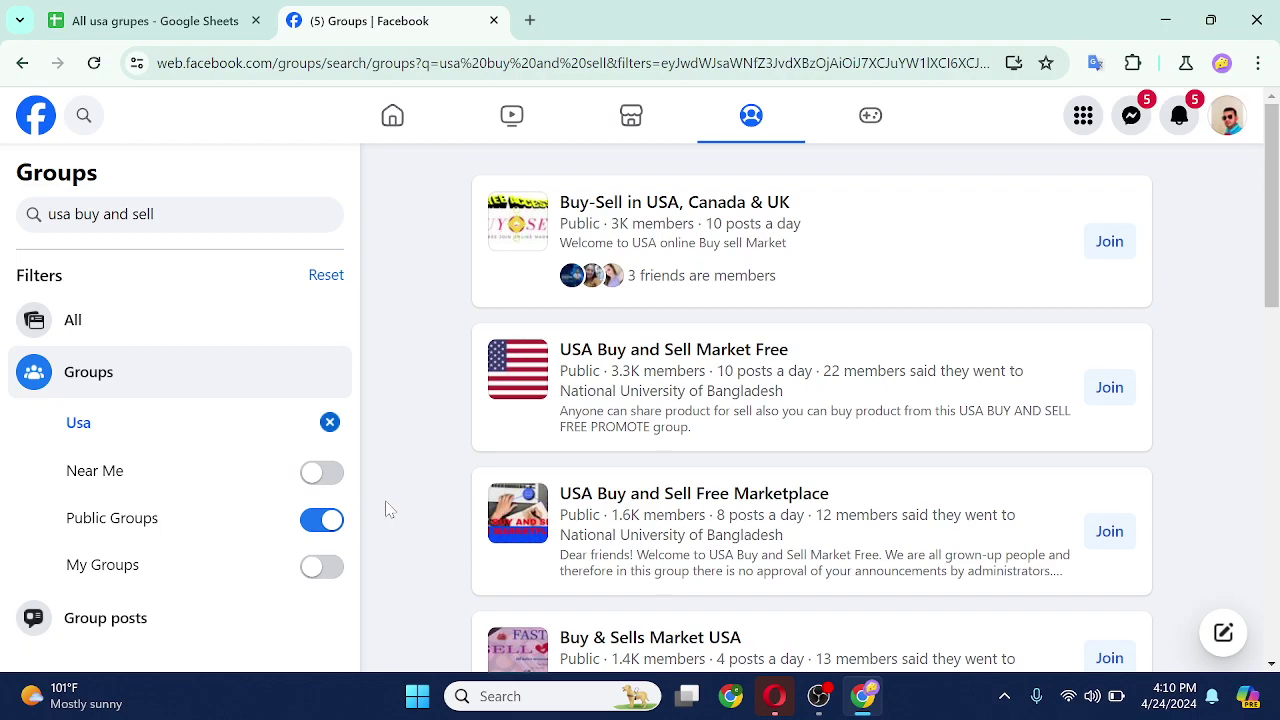
# Open the group "Buy-Sell in USA, Canada & UK" and copy its link into cell B2 and its name into cell A2 of the sheet.
pyautogui.click(518, 238)
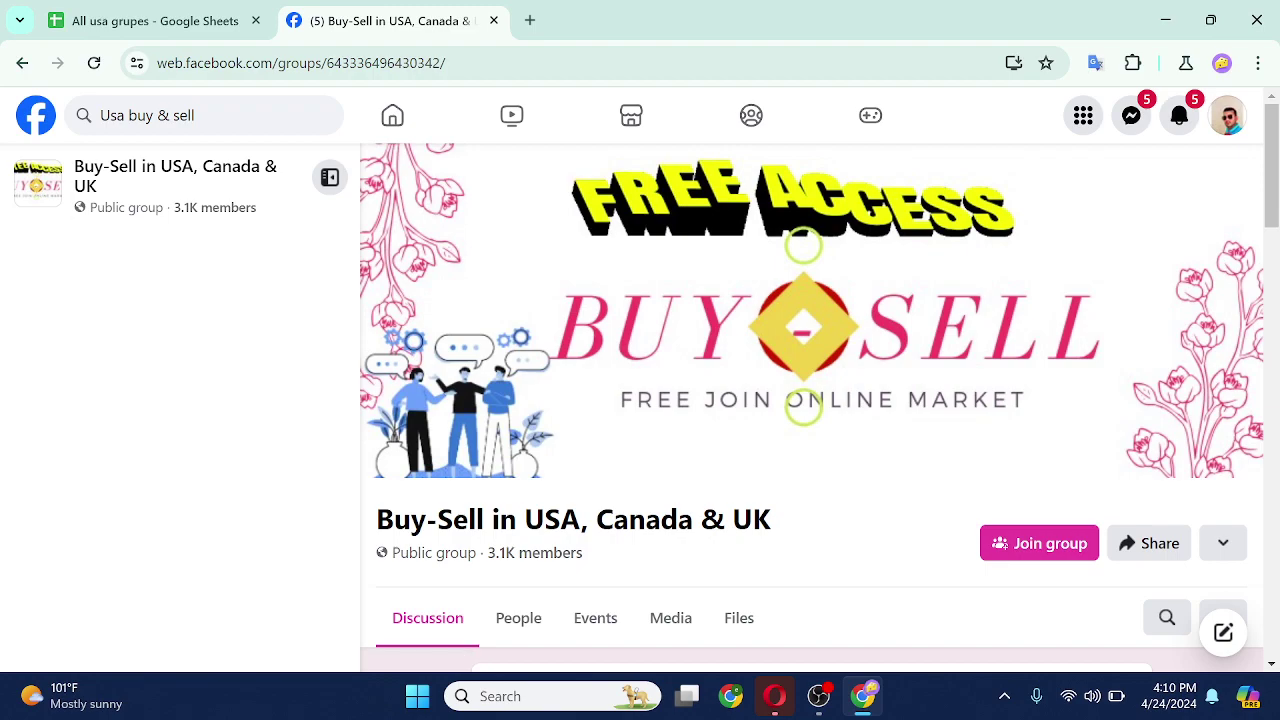
pyautogui.moveTo(772, 520); pyautogui.dragTo(370, 521)
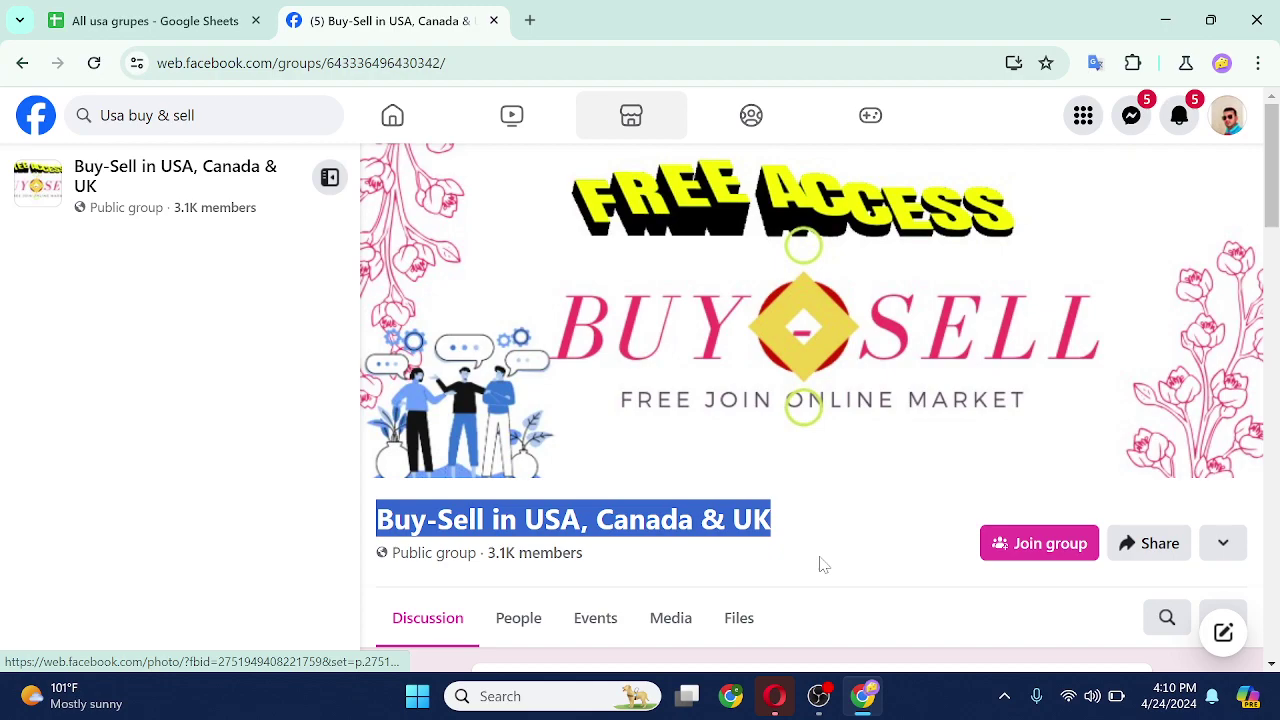
pyautogui.hotkey('ctrl', 'l')
pyautogui.press('super+c')
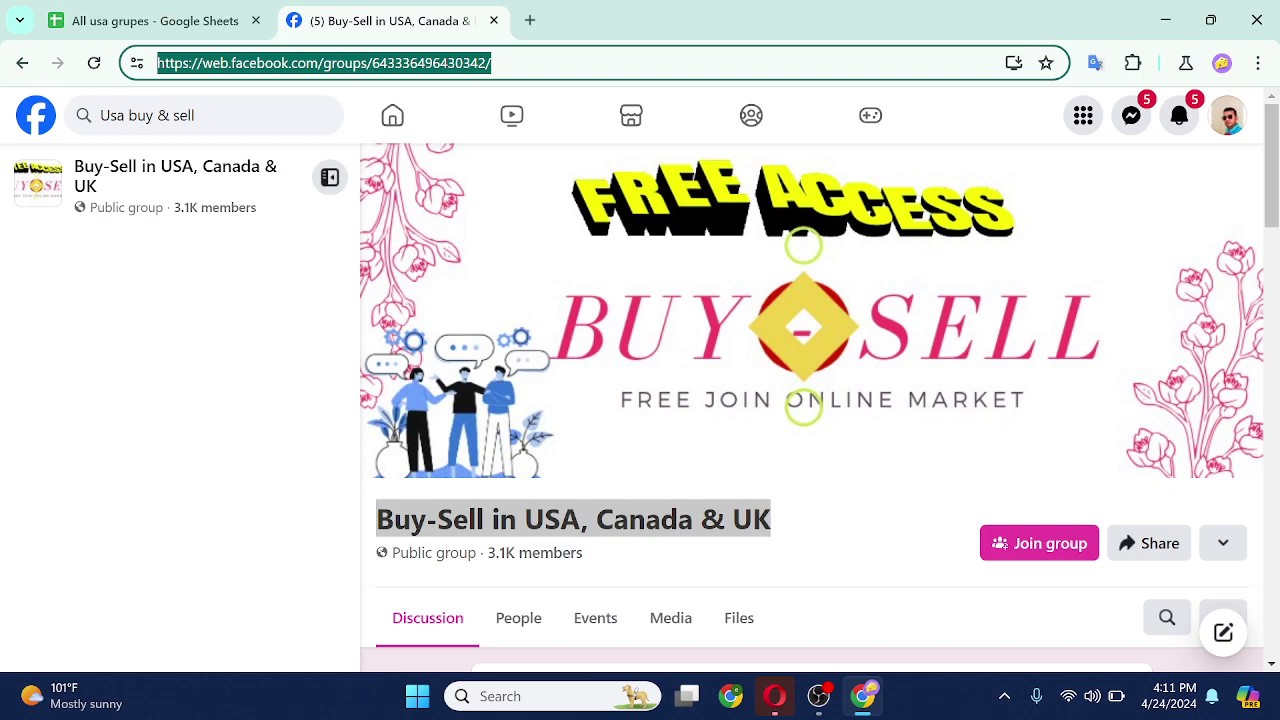
pyautogui.click(731, 697)
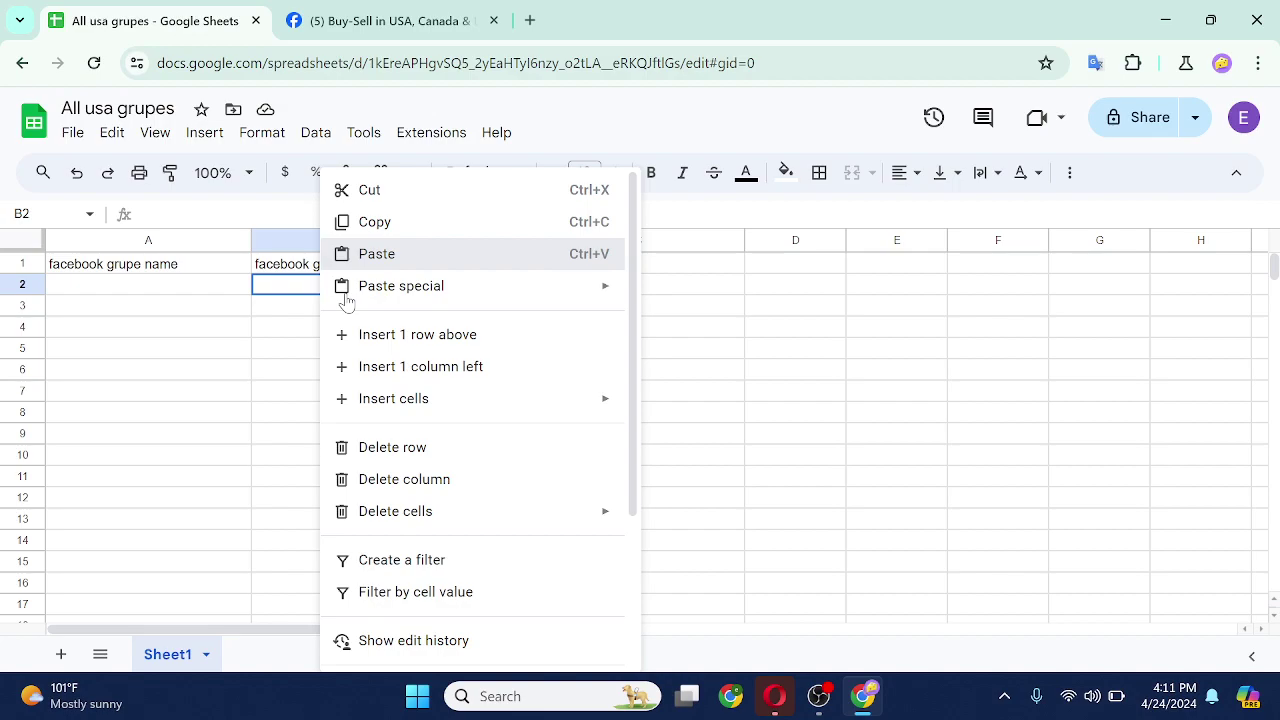
pyautogui.click(376, 254)
pyautogui.click(182, 289)
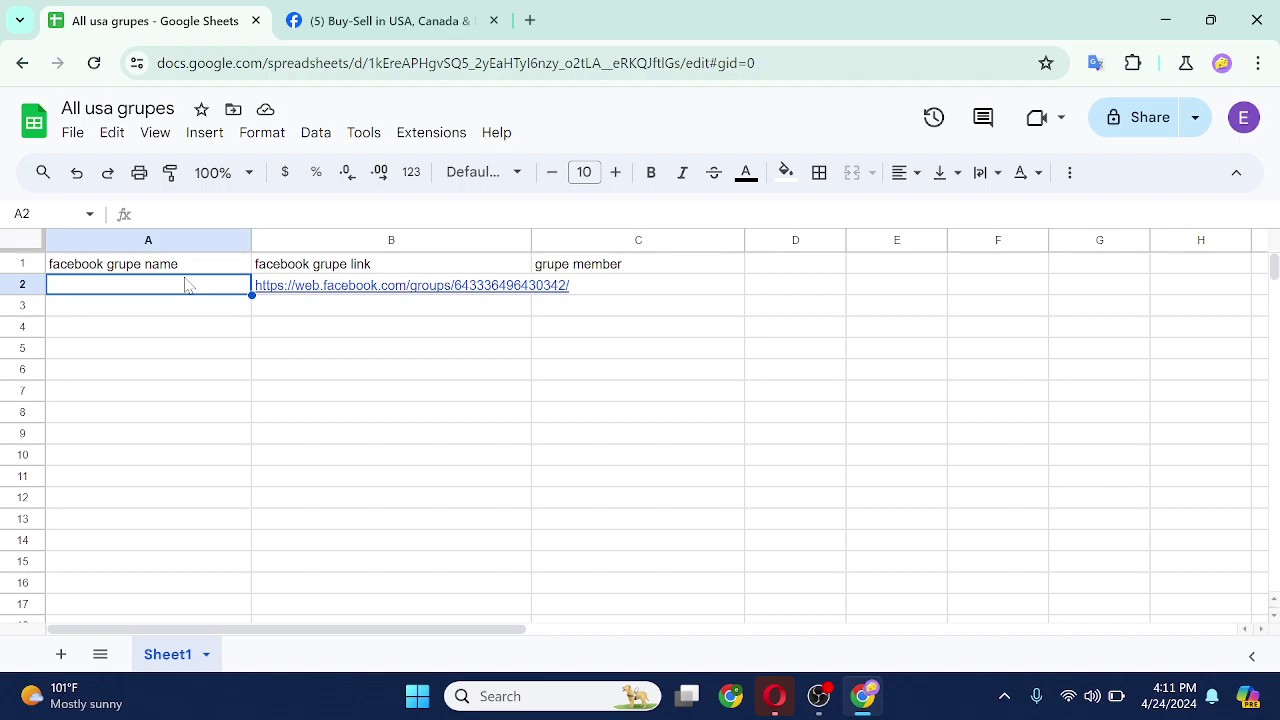
pyautogui.press('super+v')
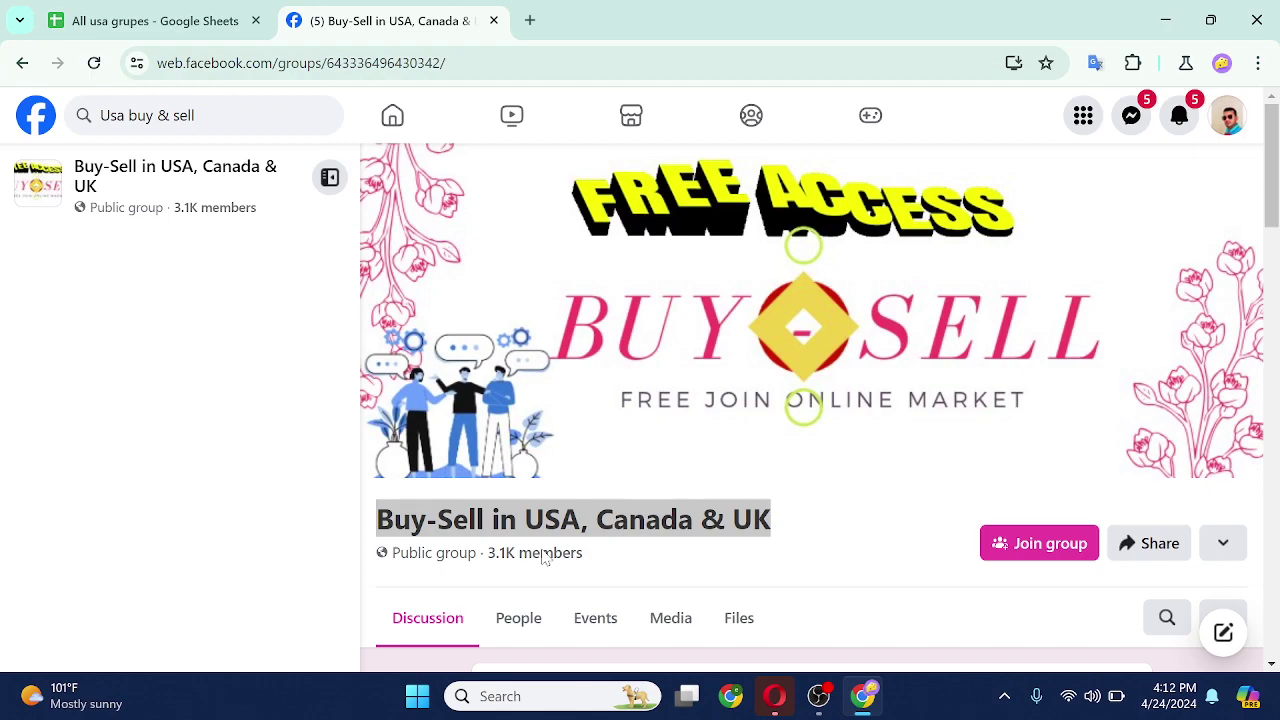
# Copy the exact member count from the Facebook group's members page into cell C2 of the sheet.
pyautogui.click(545, 555)
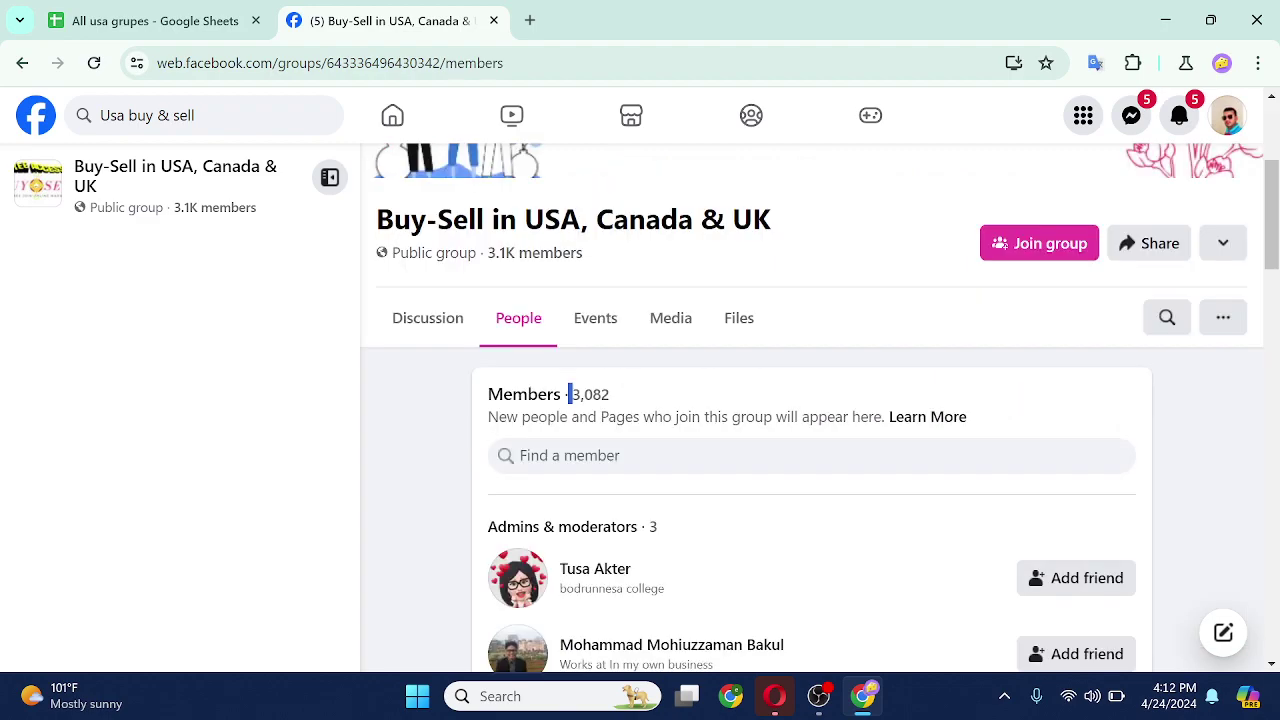
pyautogui.moveTo(569, 394); pyautogui.dragTo(626, 400)
pyautogui.hotkey('ctrl', 'c')
pyautogui.hotkey('ctrl', 'Tab')
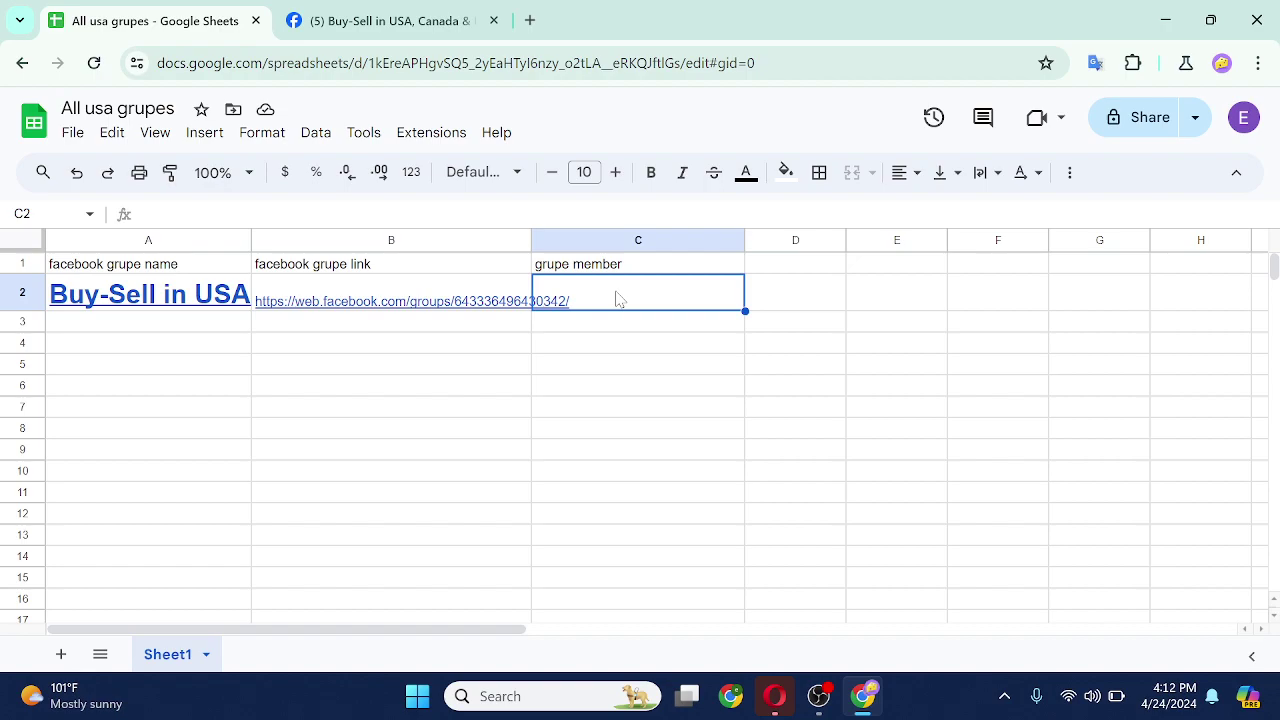
pyautogui.hotkey('ctrl', 'v')
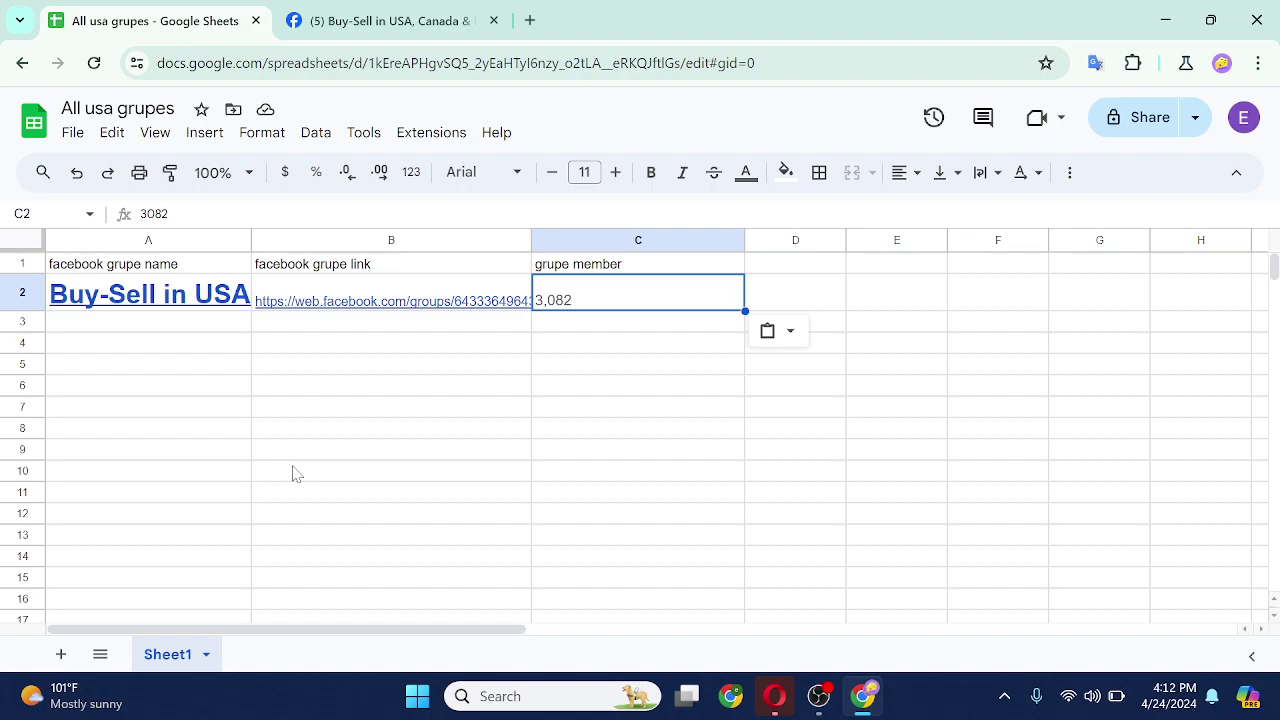
pyautogui.moveTo(818, 696)
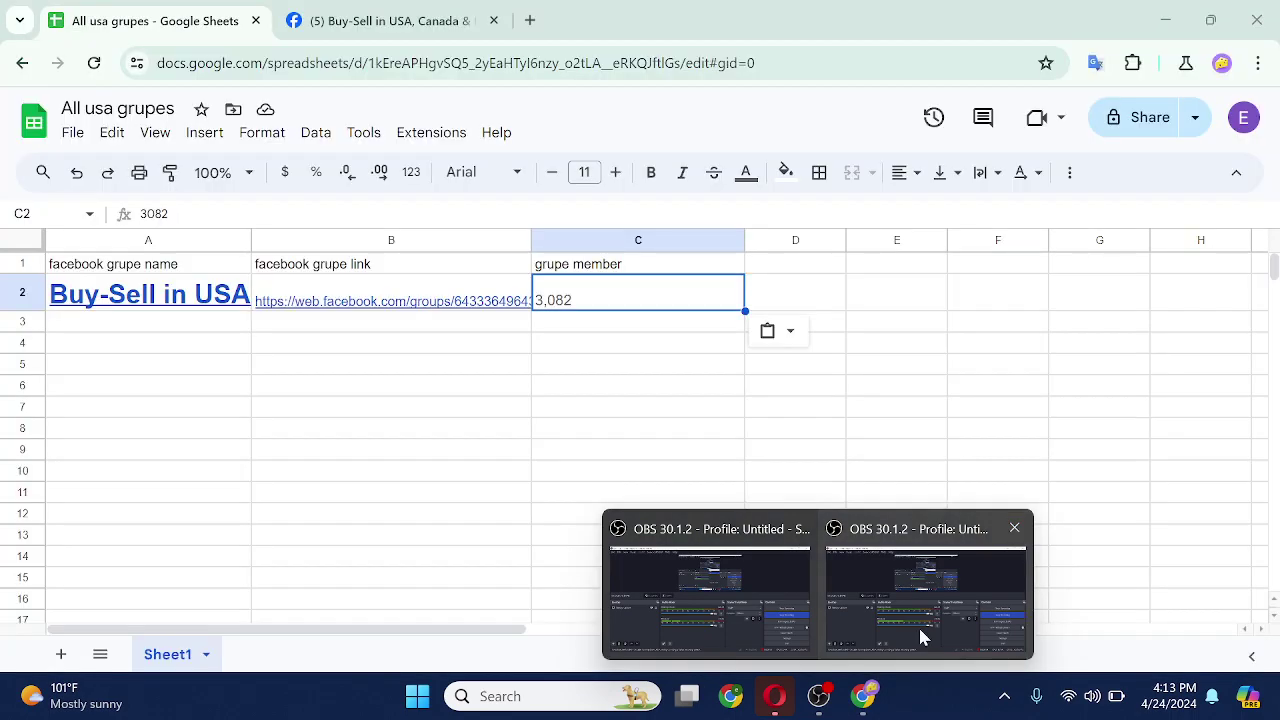
pyautogui.moveTo(902, 583)
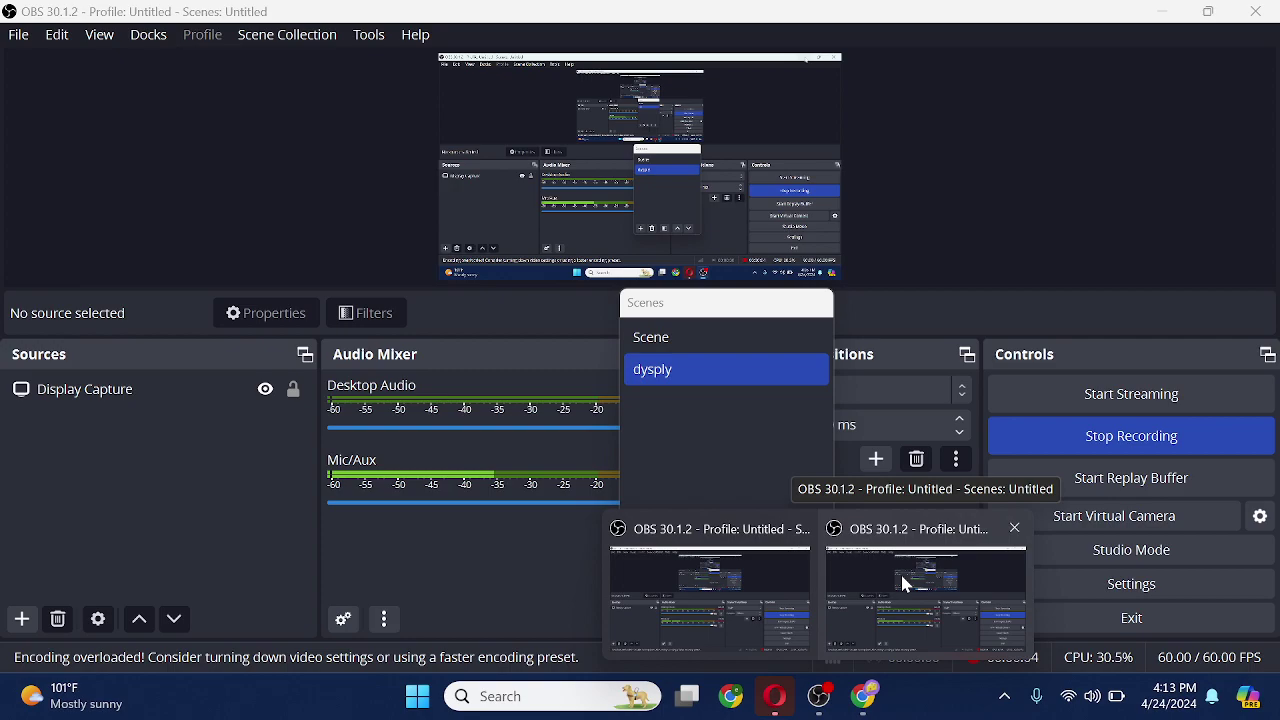
pyautogui.click(902, 583)
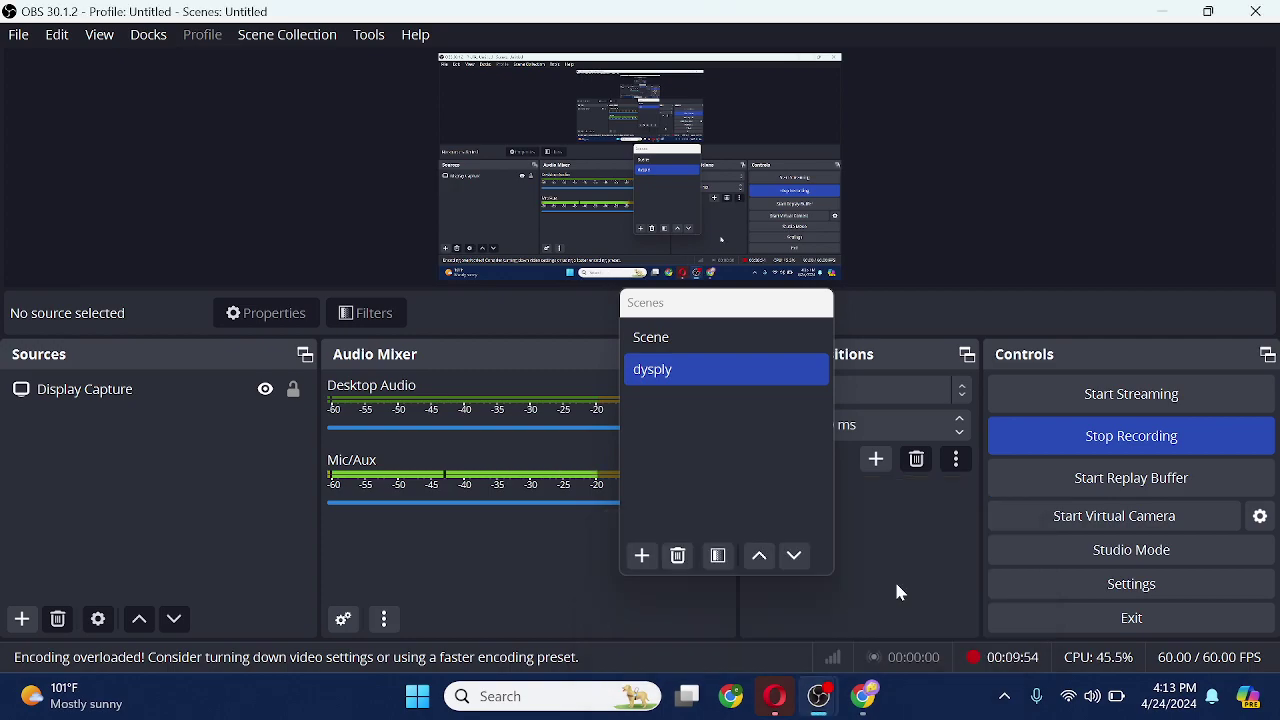